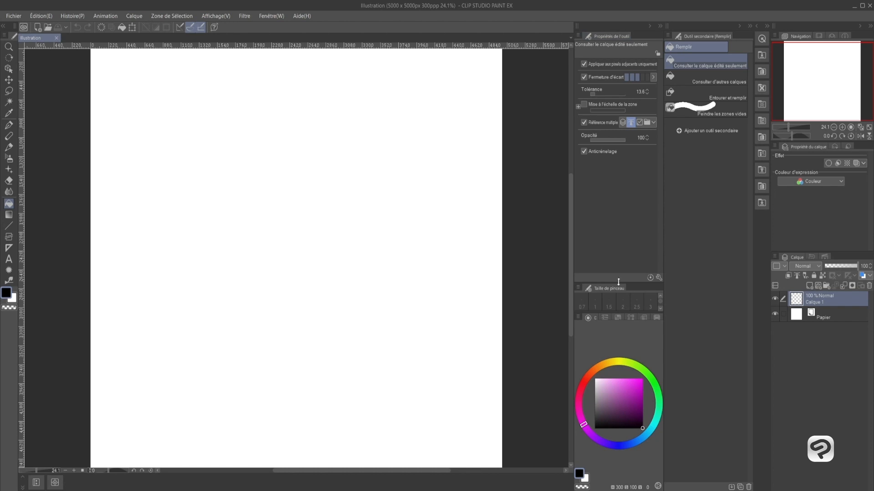
# - Save the current palette layout as a workspace named EXEMPLE
pyautogui.click(280, 17)
pyautogui.moveTo(288, 39)
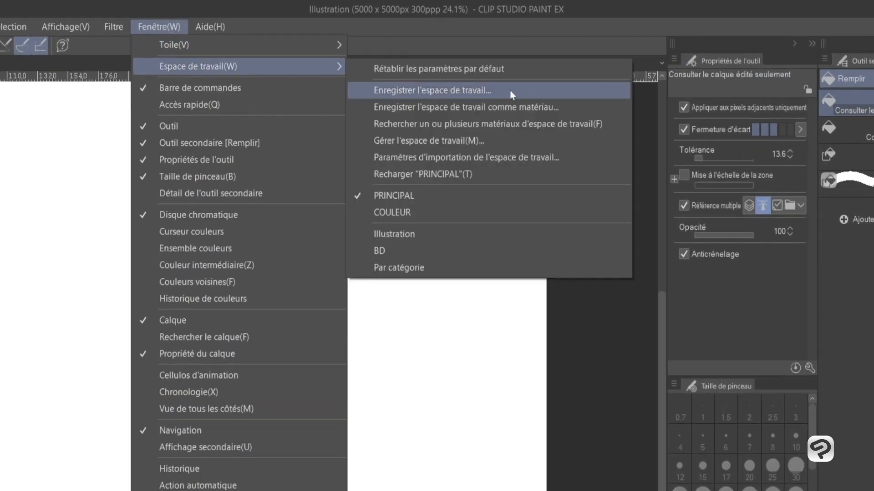
pyautogui.click(509, 90)
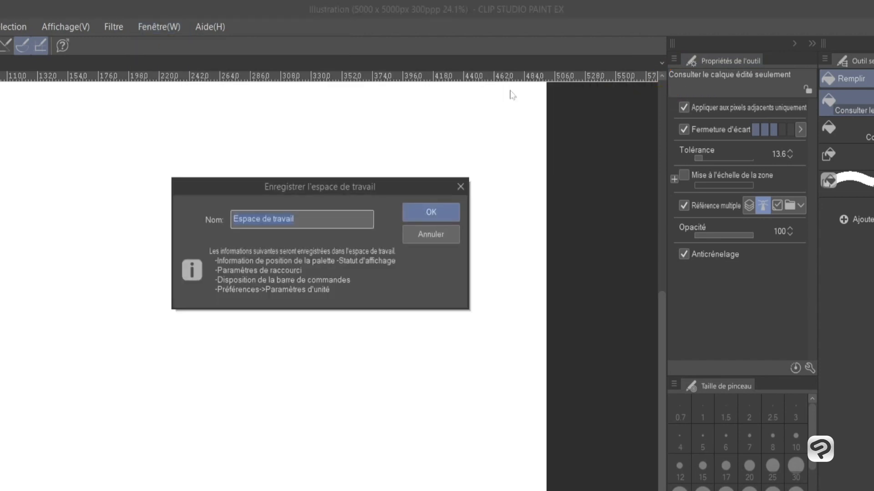
pyautogui.write('EXEMPLE')
pyautogui.press('Return')
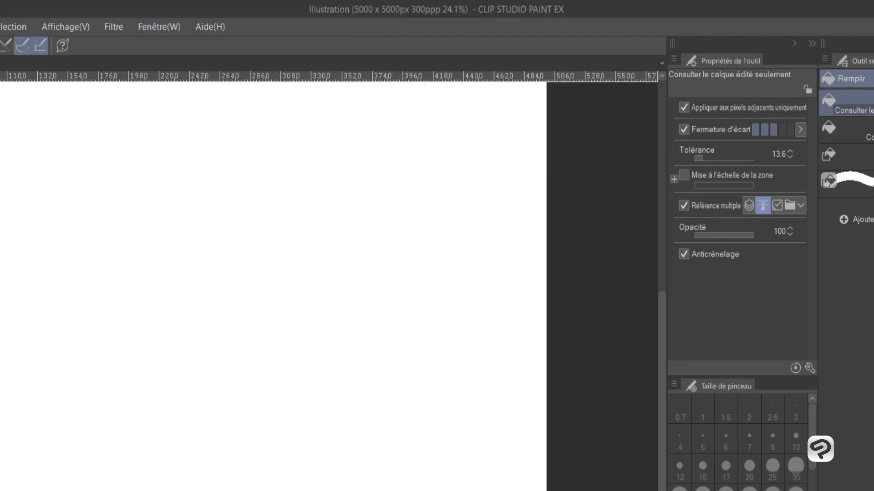
# - Switch to the PRINCIPAL workspace, keeping all the additional import settings enabled
pyautogui.click(165, 30)
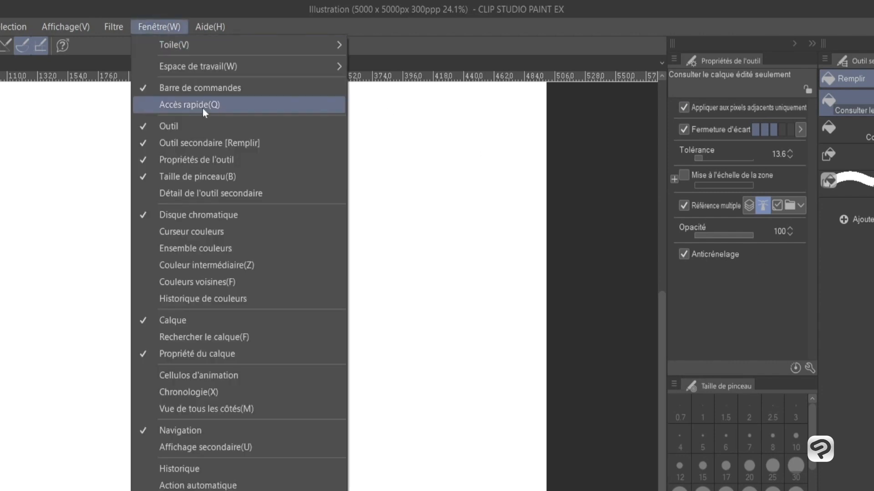
pyautogui.moveTo(212, 70)
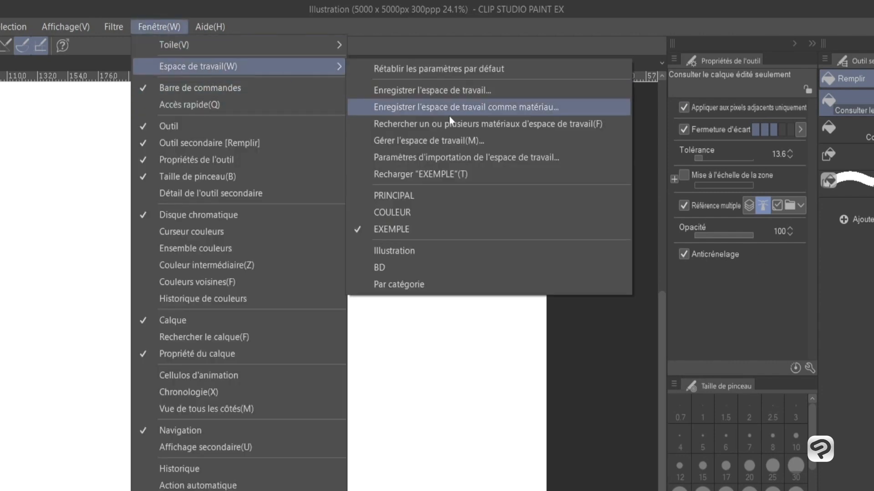
pyautogui.click(410, 196)
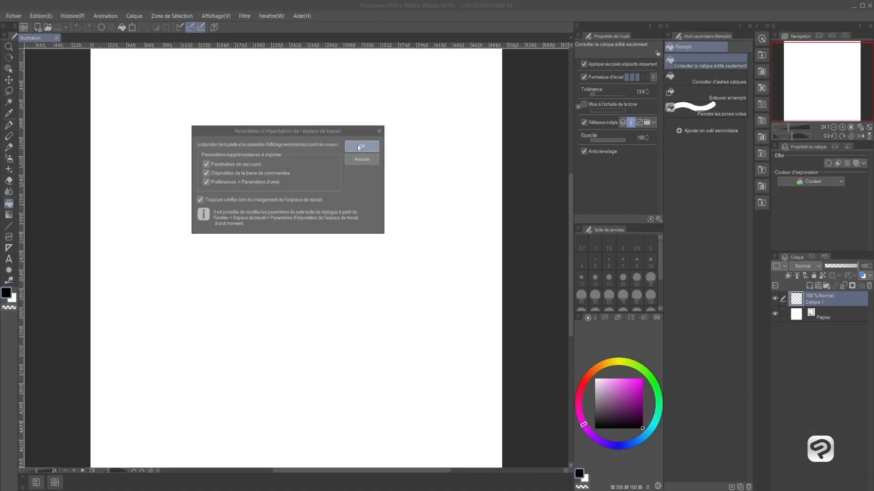
pyautogui.click(359, 146)
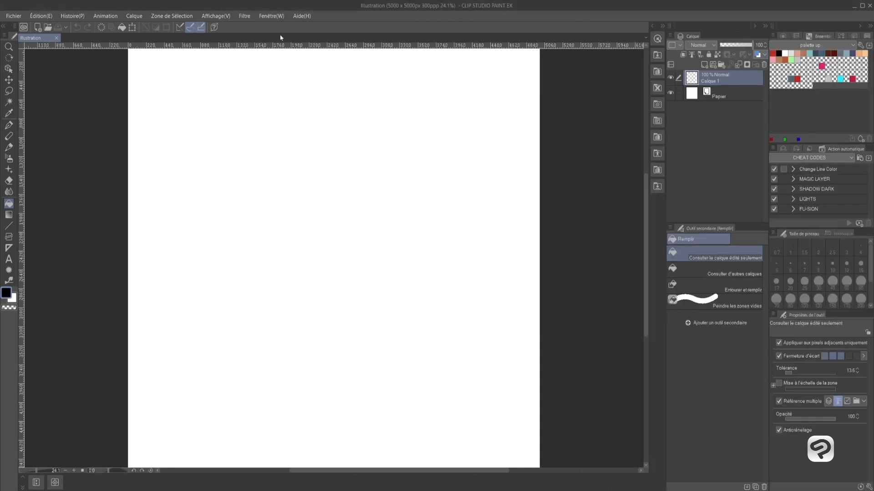
# - Switch back to the saved EXEMPLE workspace and accept the workspace import
pyautogui.click(274, 17)
pyautogui.moveTo(316, 42)
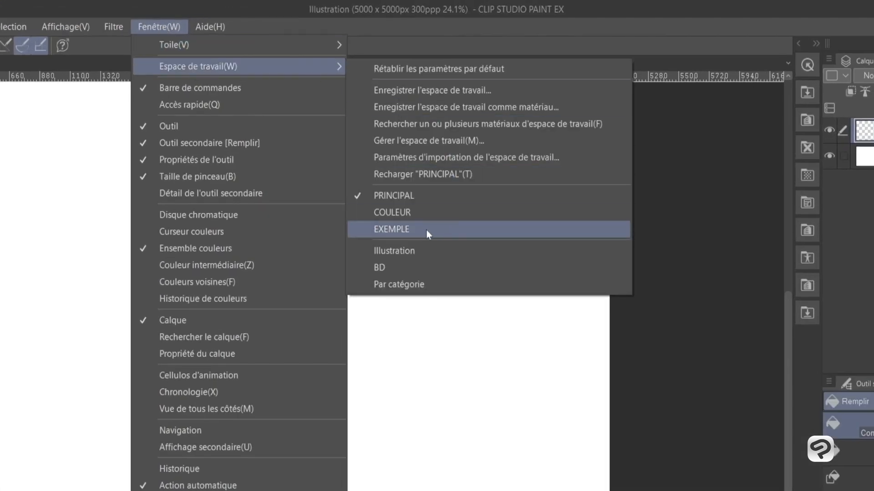
pyautogui.click(419, 227)
pyautogui.click(224, 412)
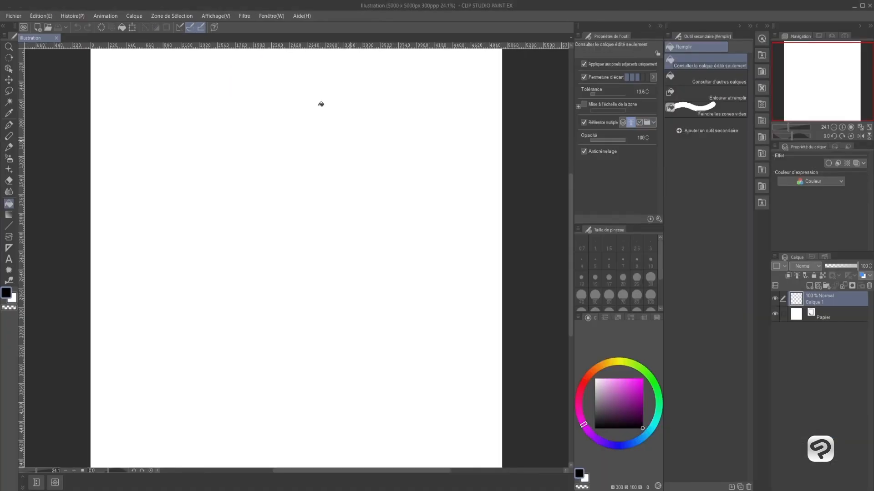
# - Delete the EXEMPLE workspace from the list of managed workspaces and confirm
pyautogui.click(271, 16)
pyautogui.moveTo(284, 38)
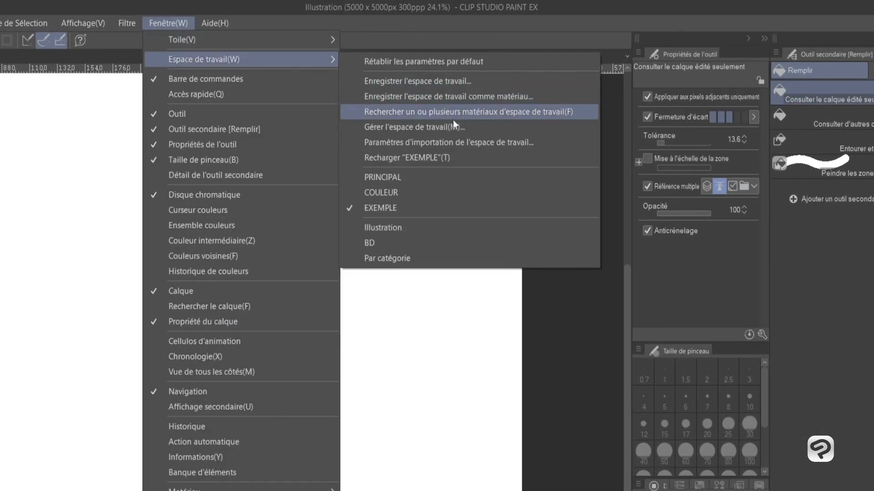
pyautogui.click(416, 128)
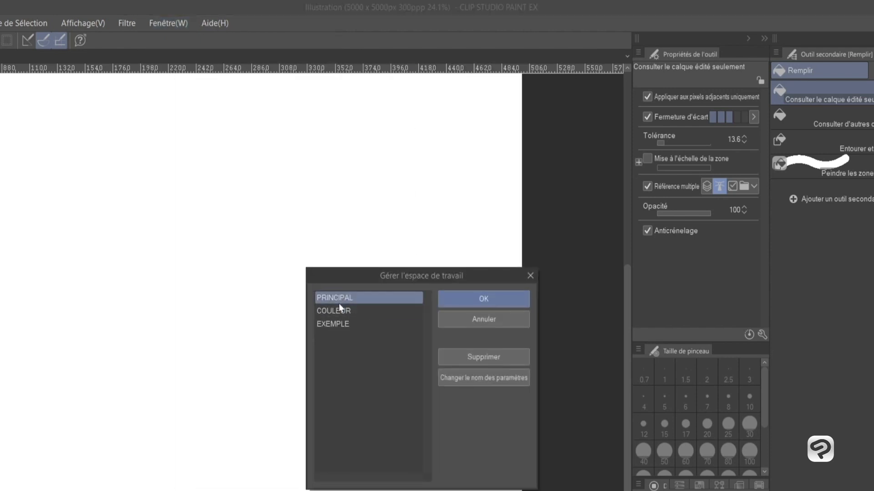
pyautogui.click(333, 323)
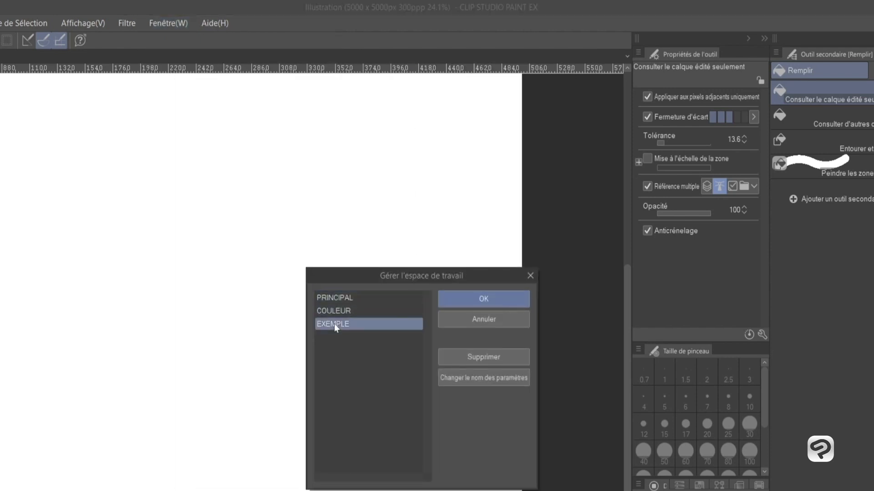
pyautogui.click(473, 358)
pyautogui.click(493, 294)
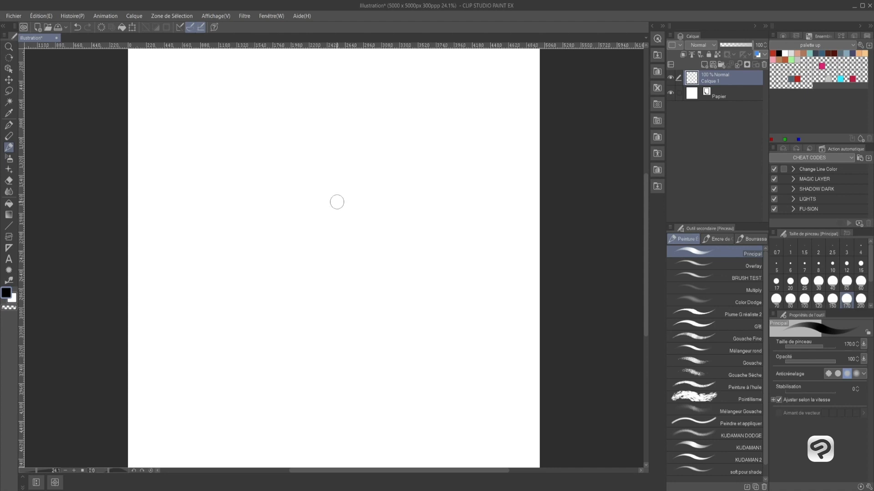
# - Open the shortcut settings and expand the Taille de pinceau commands within Palette de propriétés de l'outil in the Options category
pyautogui.click(13, 16)
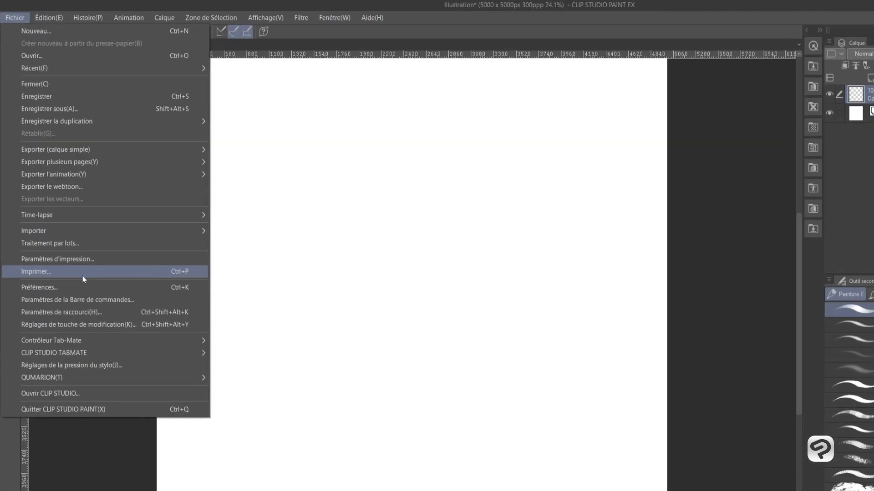
pyautogui.click(163, 316)
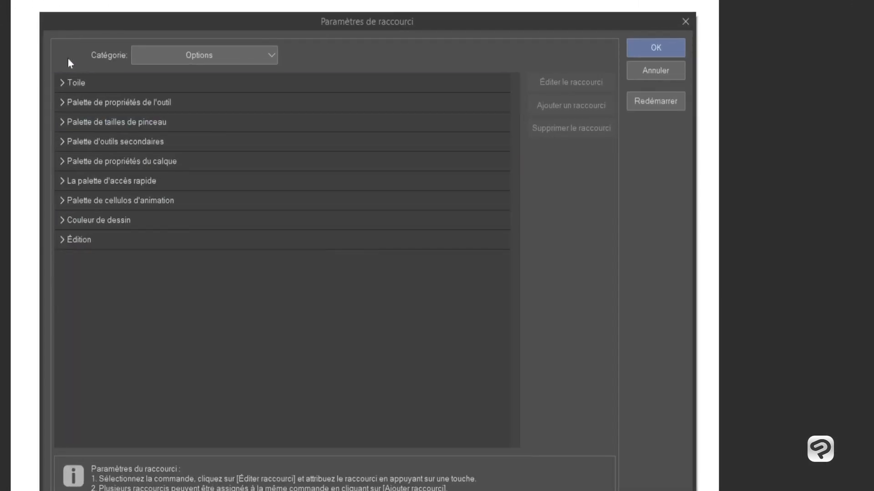
pyautogui.click(78, 122)
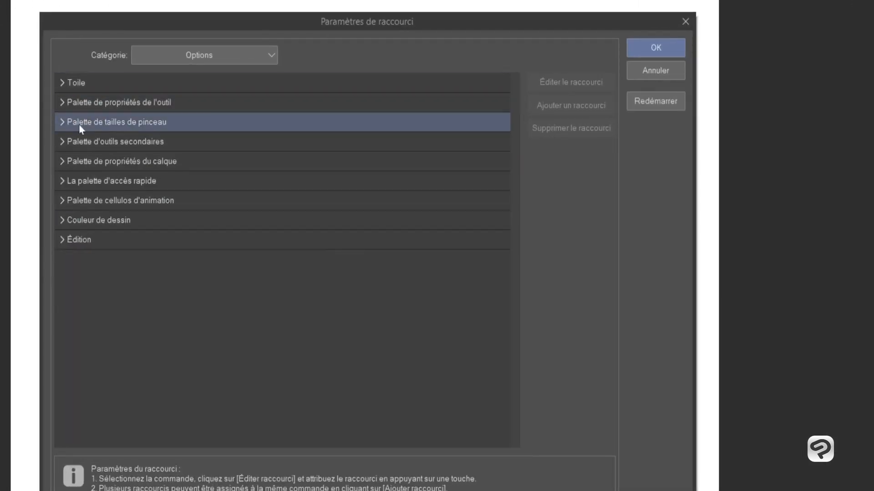
pyautogui.click(59, 99)
pyautogui.click(59, 101)
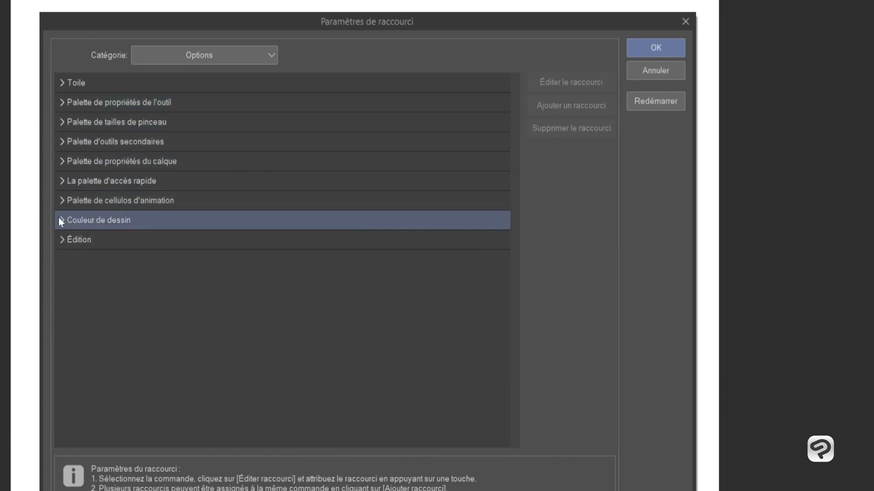
pyautogui.click(60, 122)
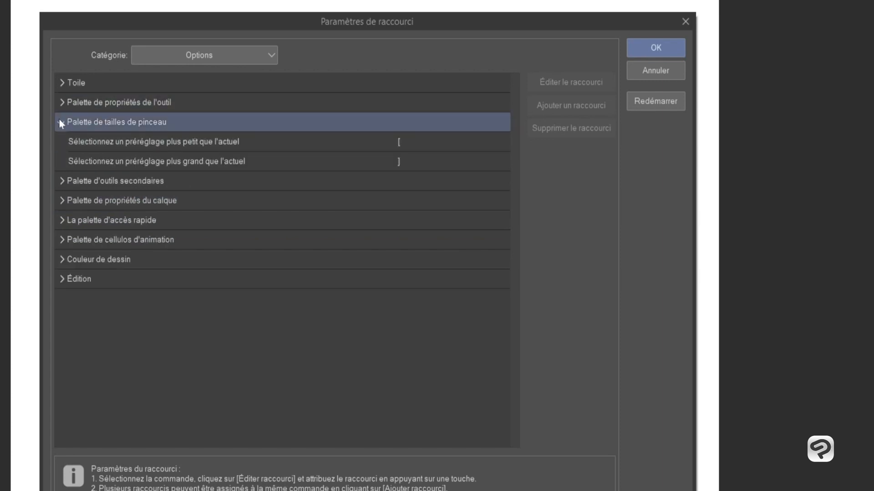
pyautogui.click(60, 99)
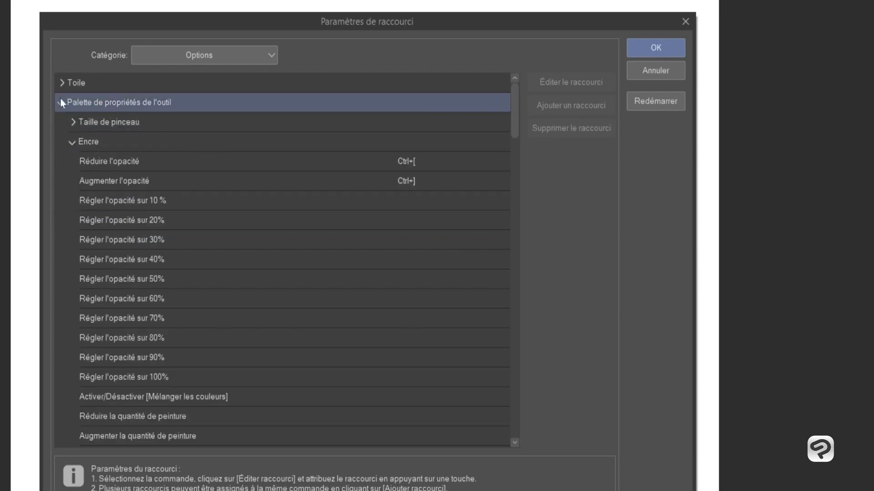
pyautogui.click(74, 121)
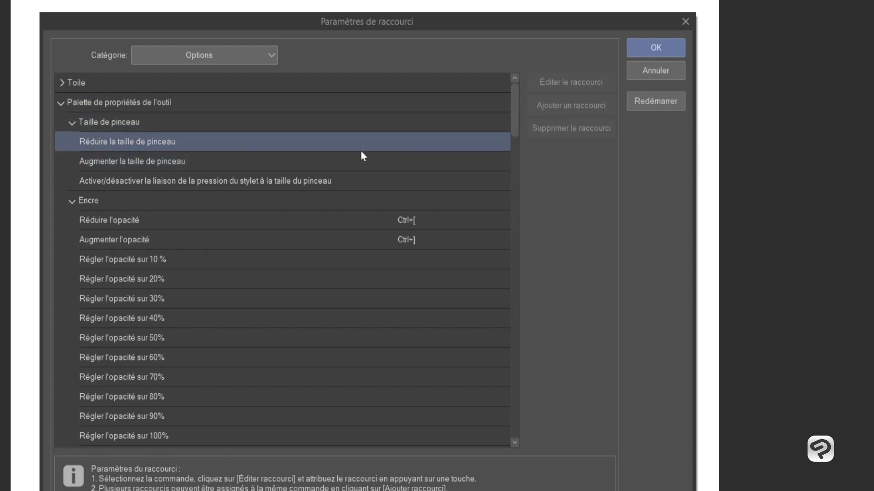
# - Assign the Num4 shortcut to the command Réduire la taille de pinceau
pyautogui.click(409, 142)
pyautogui.click(416, 142)
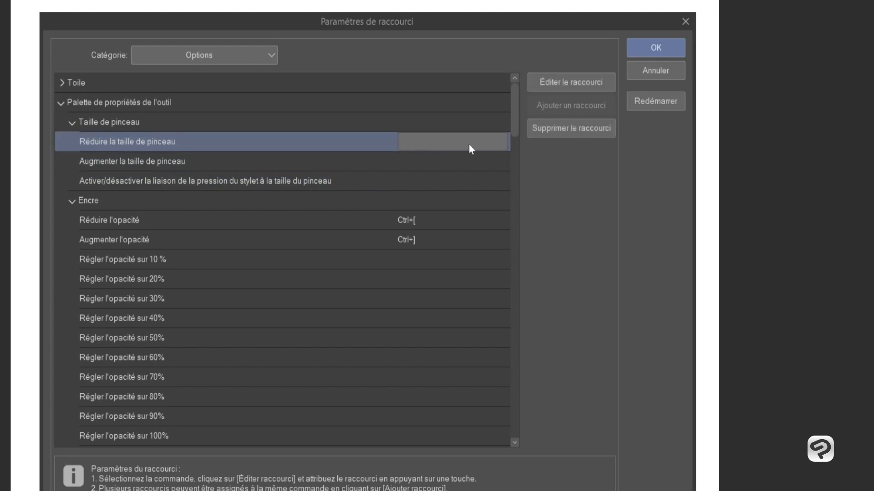
pyautogui.press('KP_4')
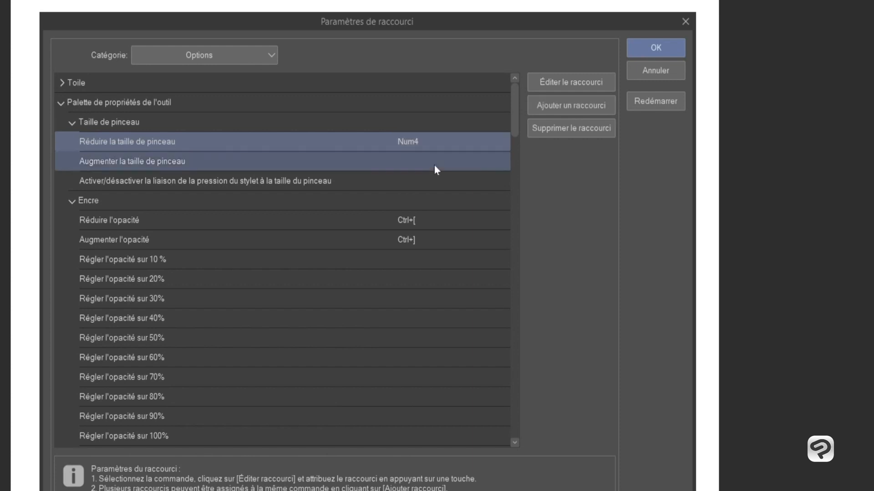
# - Assign the Num6 shortcut to Augmenter la taille de pinceau and accept the shortcut settings
pyautogui.click(412, 162)
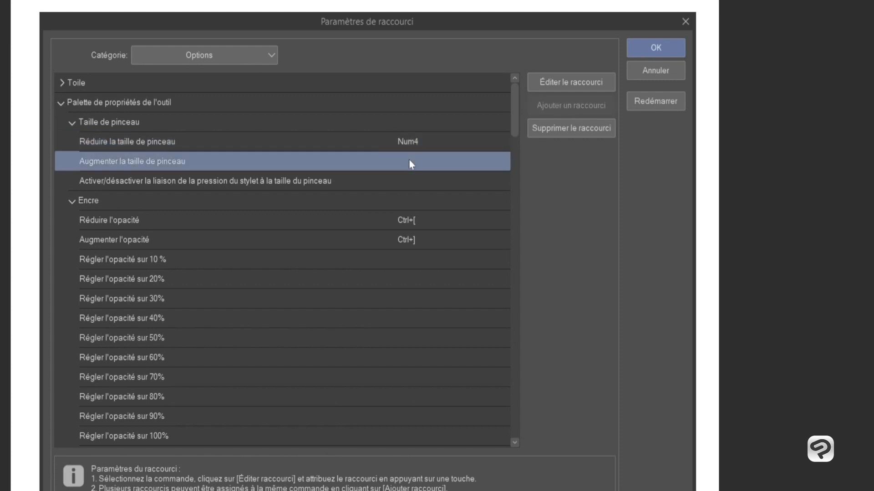
pyautogui.click(409, 161)
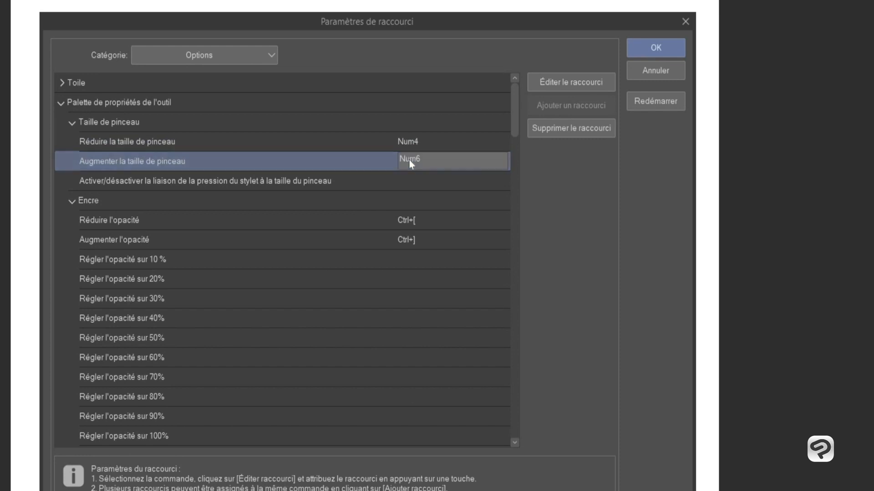
pyautogui.click(415, 178)
pyautogui.click(666, 45)
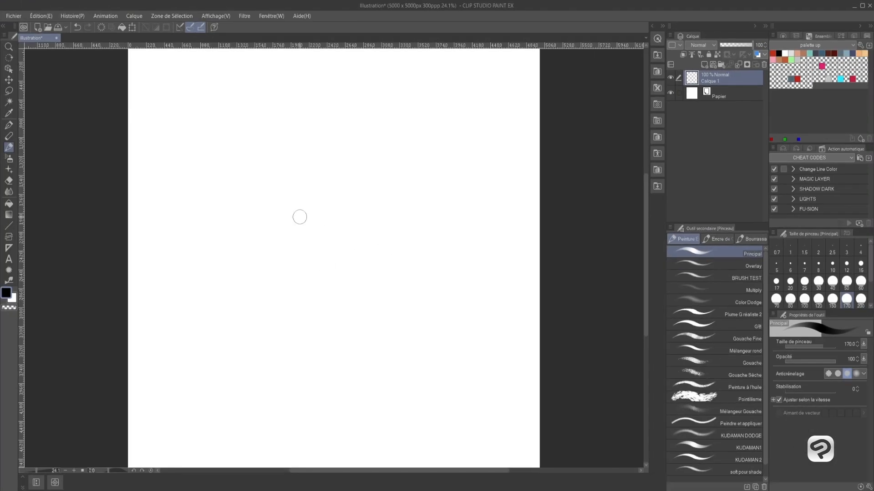
# - Paint a short vertical black stroke, and beside it a single large dot with the brush enlarged to 1700
pyautogui.moveTo(234, 145); pyautogui.dragTo(236, 228)
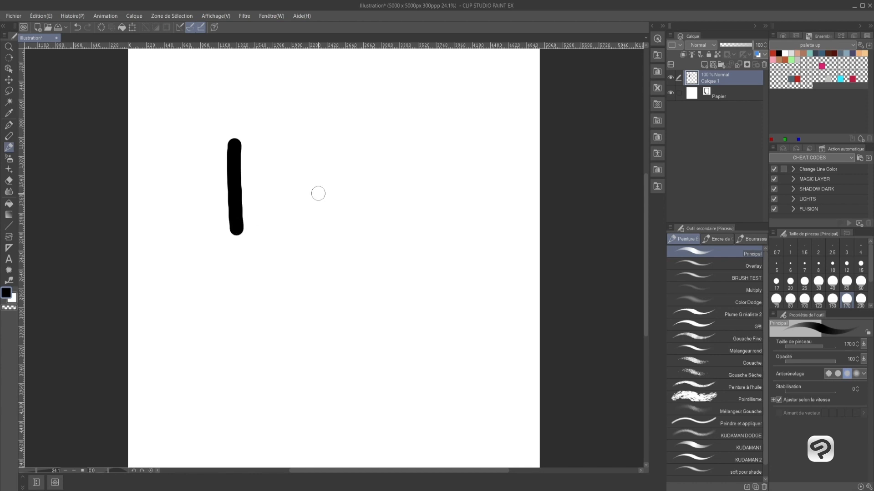
pyautogui.press('KP_6')
pyautogui.press('KP_6')
pyautogui.press('KP_6')
pyautogui.press('KP_6')
pyautogui.press('KP_6')
pyautogui.press('KP_6')
pyautogui.press('KP_6')
pyautogui.press('KP_6')
pyautogui.press('KP_6')
pyautogui.press('KP_6')
pyautogui.press('KP_6')
pyautogui.press('KP_6')
pyautogui.press('KP_6')
pyautogui.press('KP_6')
pyautogui.click(319, 194)
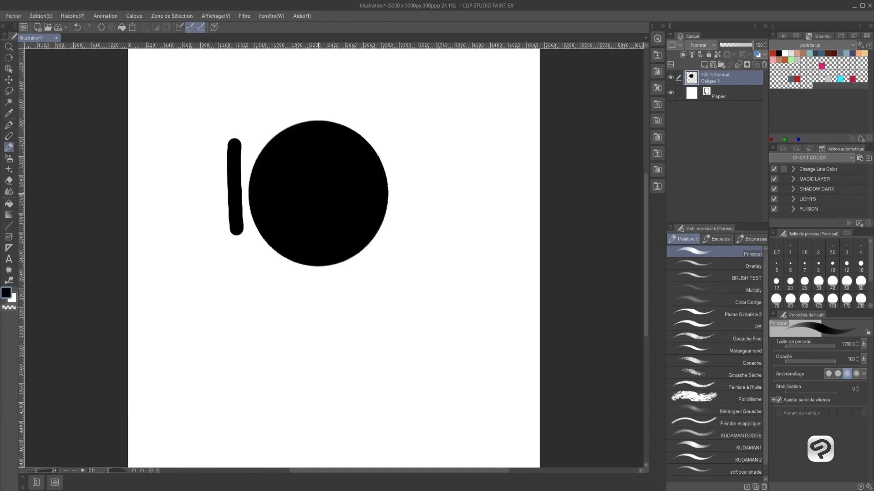
# - Reduce the brush size to 350 and stamp a smaller black dot to the right of the large one
pyautogui.press('KP_4')
pyautogui.press('KP_4')
pyautogui.press('KP_4')
pyautogui.press('KP_4')
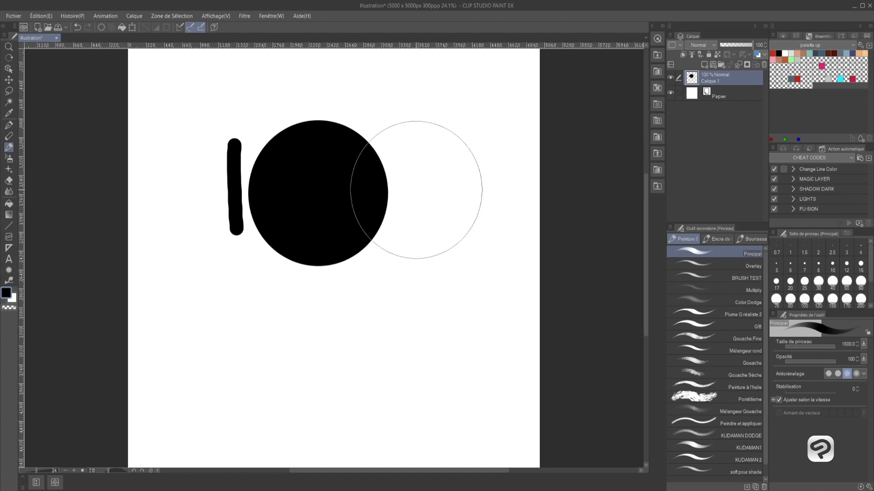
pyautogui.press('KP_4')
pyautogui.press('KP_4')
pyautogui.press('KP_4')
pyautogui.press('KP_4')
pyautogui.press('KP_4')
pyautogui.press('KP_4')
pyautogui.press('KP_4')
pyautogui.press('KP_4')
pyautogui.press('KP_4')
pyautogui.press('KP_4')
pyautogui.press('KP_4')
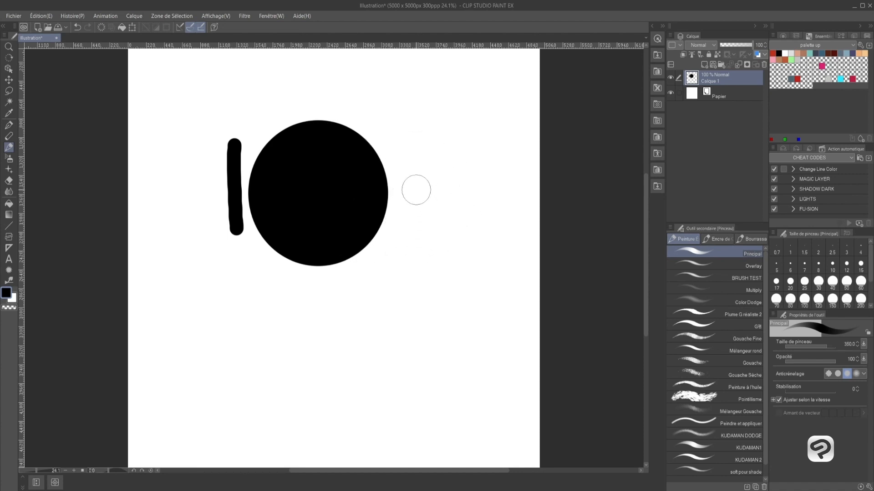
pyautogui.click(416, 189)
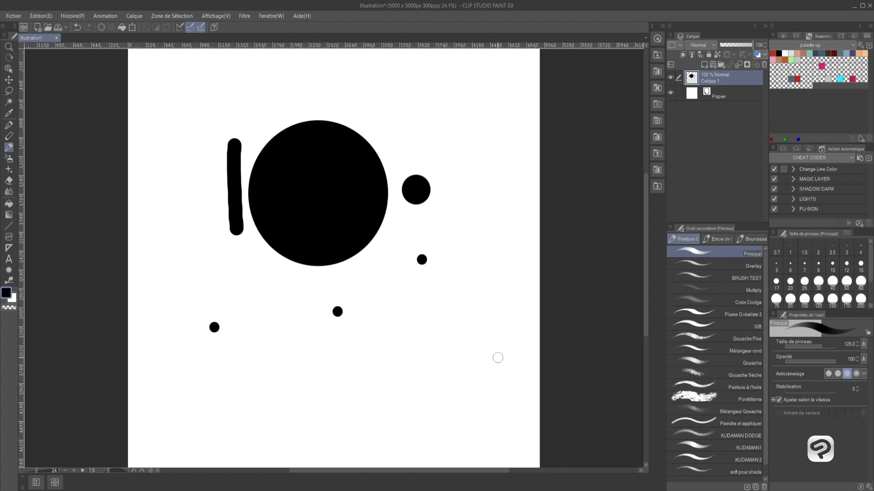
# - Mesh-transform the painted shapes by pulling the lower-right inner lattice point up and left into the large dot, and apply it
pyautogui.hotkey('ctrl', 'shift', 't')
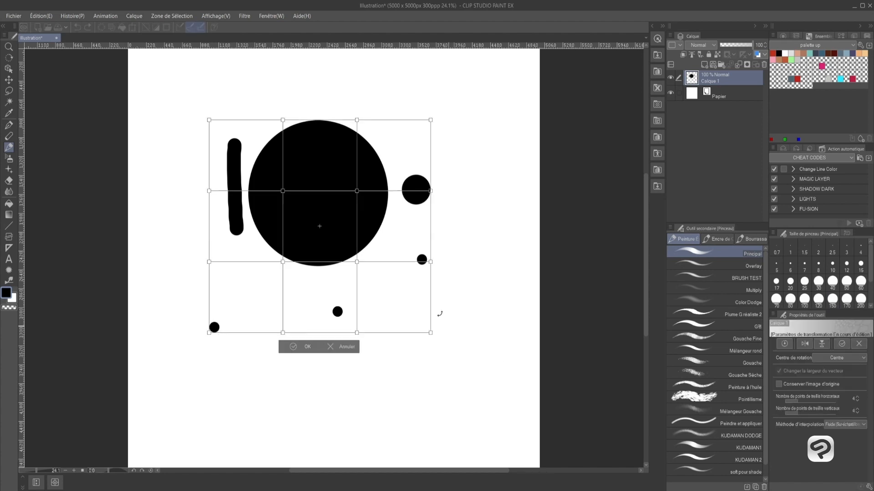
pyautogui.moveTo(357, 262); pyautogui.dragTo(301, 223)
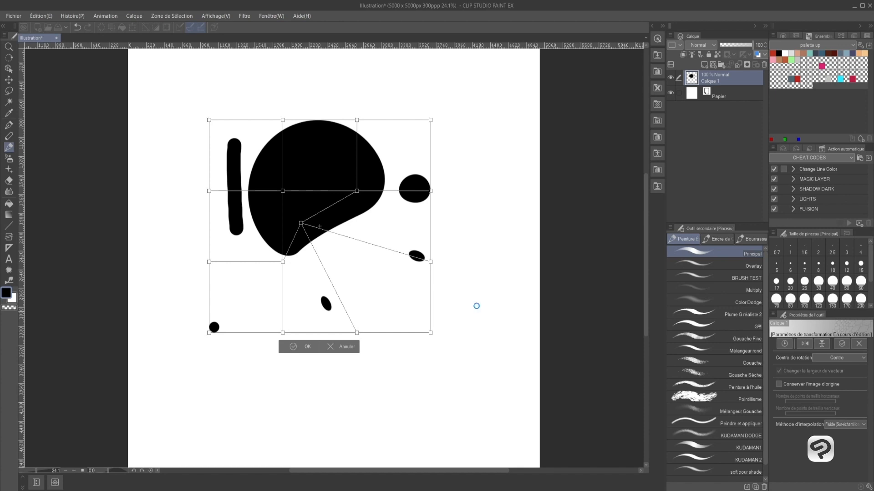
pyautogui.press('Return')
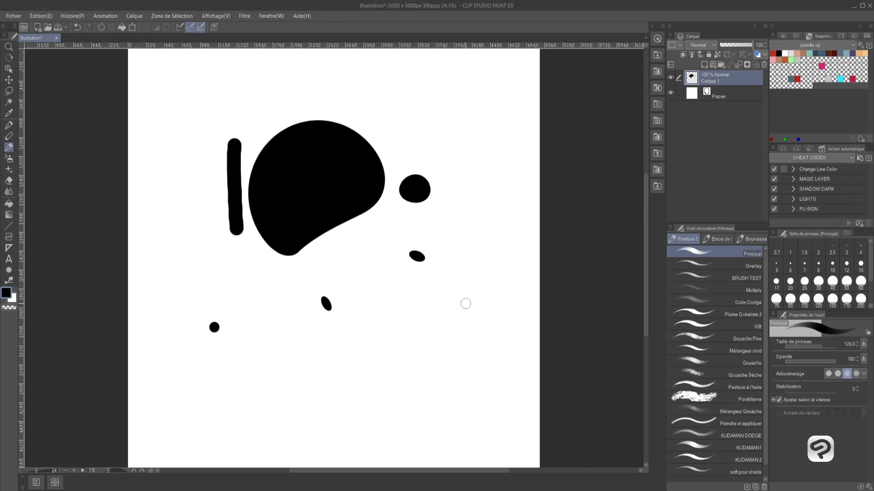
# - Open the Balance des couleurs correction for the painted layer and move its dialog up and left over the canvas
pyautogui.hotkey('ctrl', 'b')
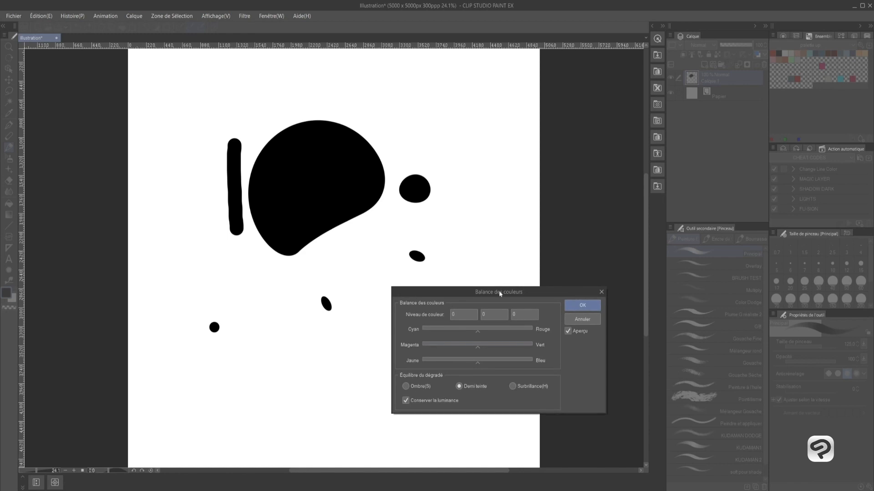
pyautogui.moveTo(500, 285); pyautogui.dragTo(395, 191)
pyautogui.click(430, 193)
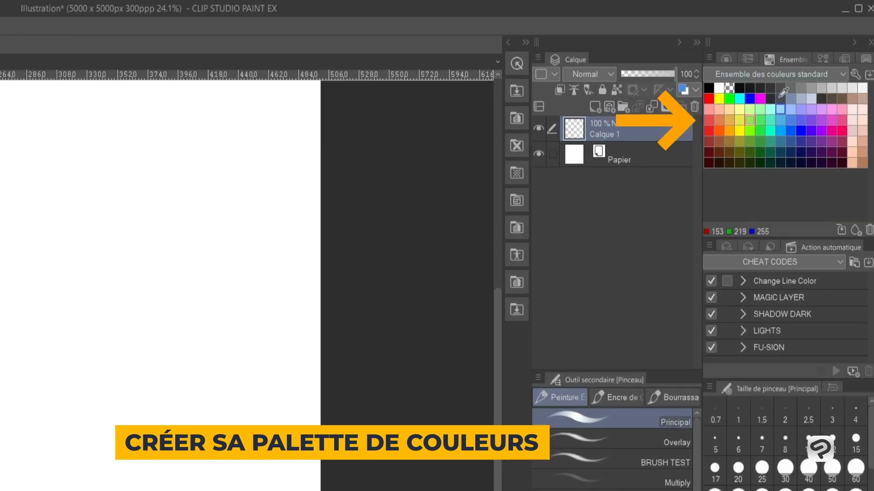
# - Switch the colour set to Ens. couleurs additionnel and look through the list of available sets
pyautogui.click(195, 26)
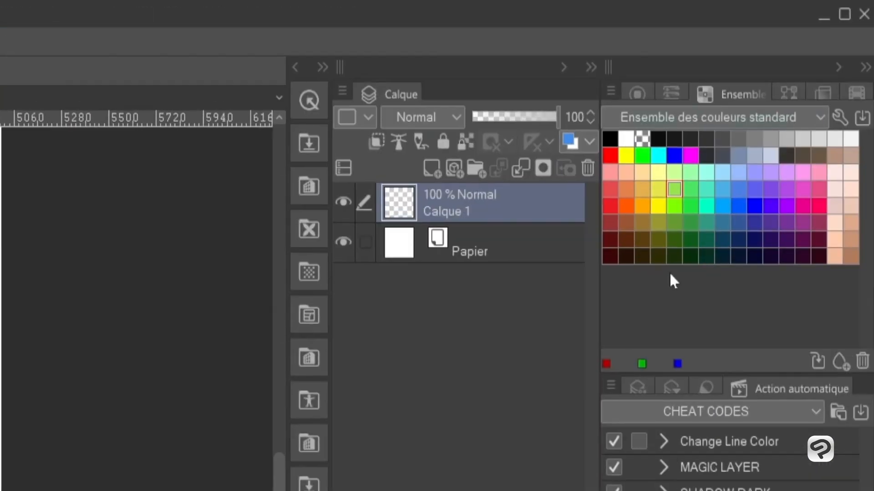
pyautogui.click(721, 117)
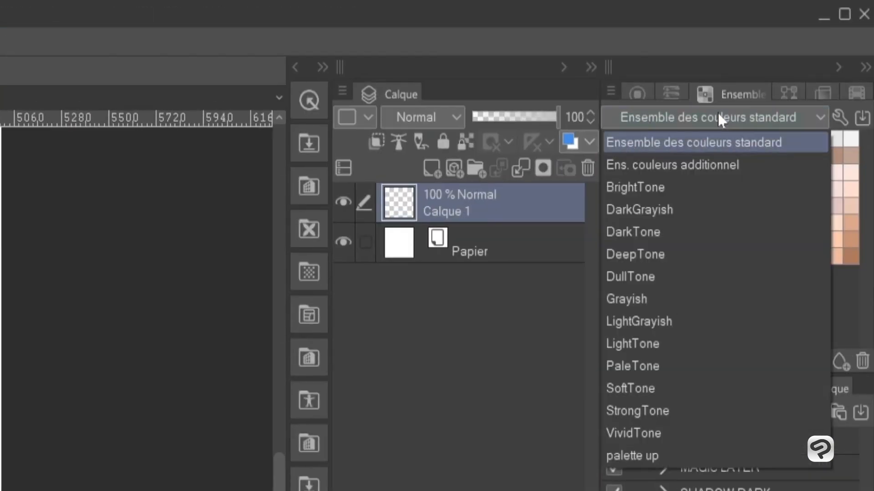
pyautogui.click(682, 168)
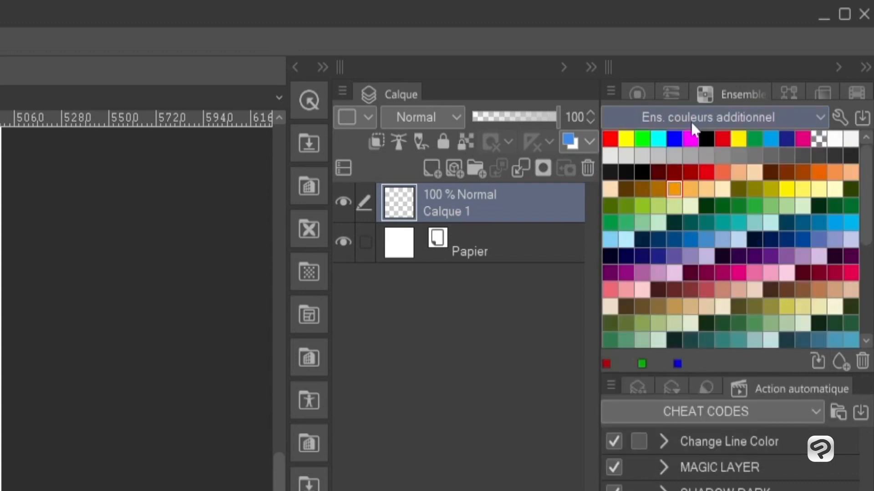
pyautogui.click(690, 119)
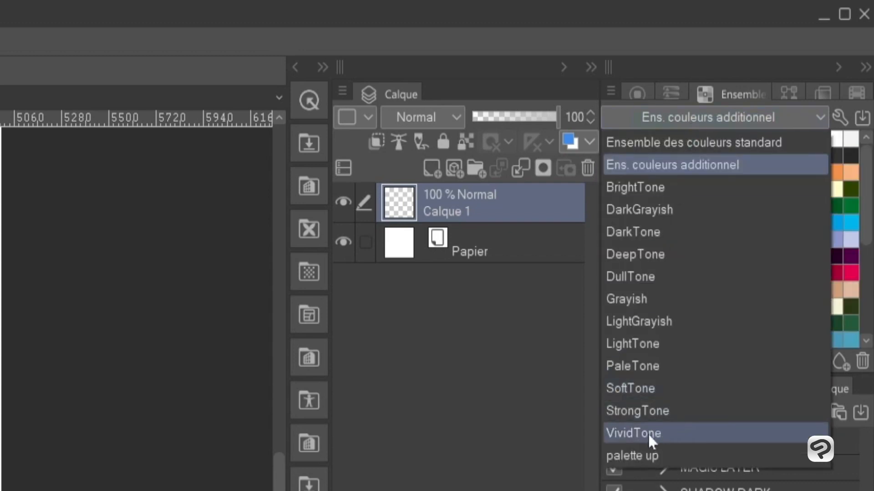
pyautogui.click(651, 166)
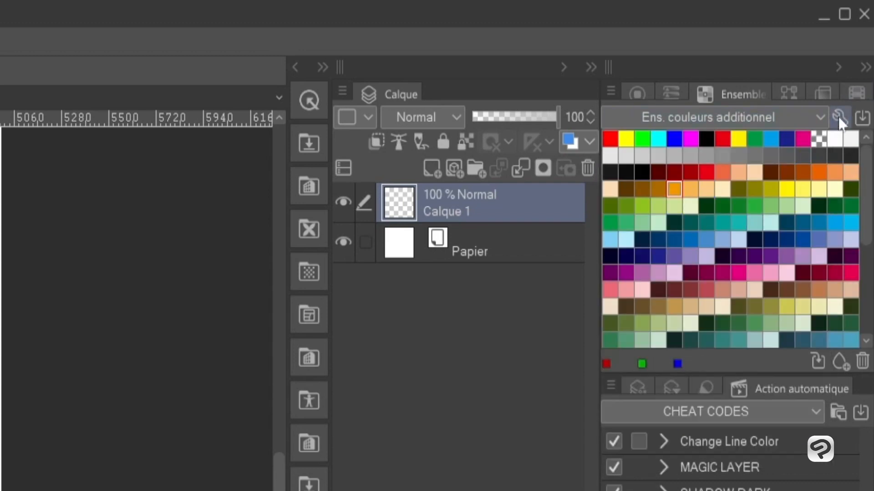
# - Create a new colour set named exemple and make it the active set
pyautogui.click(840, 118)
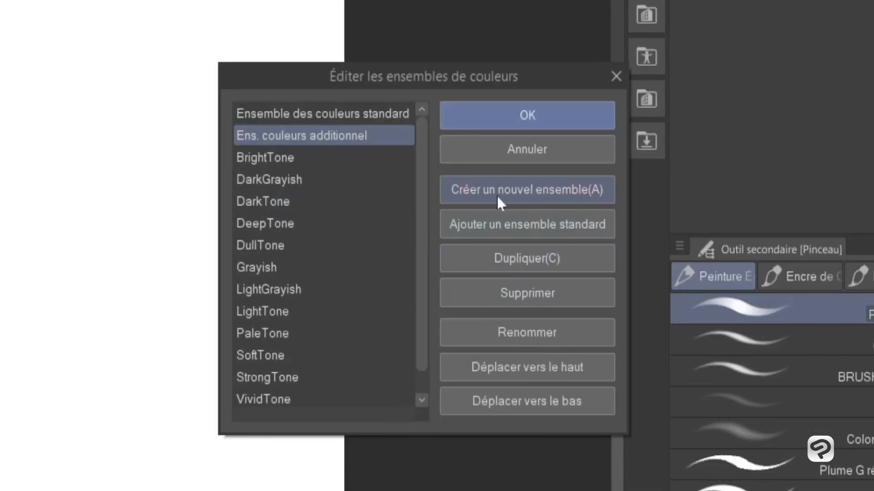
pyautogui.click(514, 188)
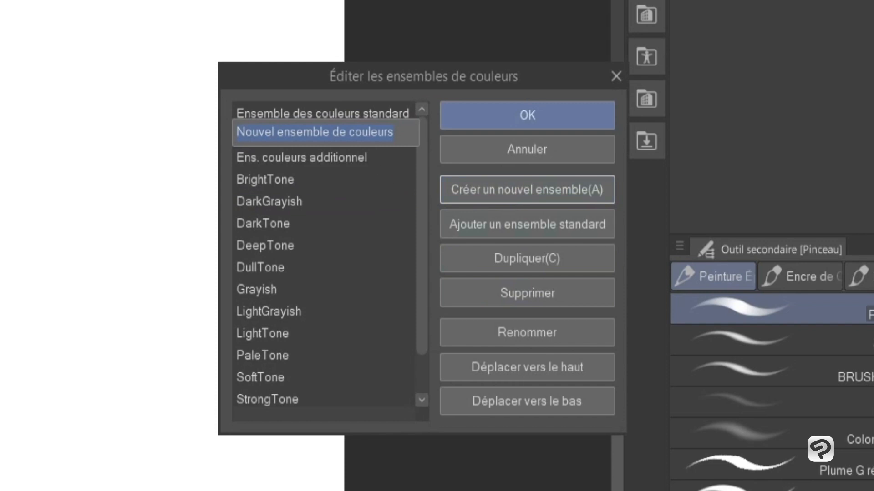
pyautogui.write('exemp')
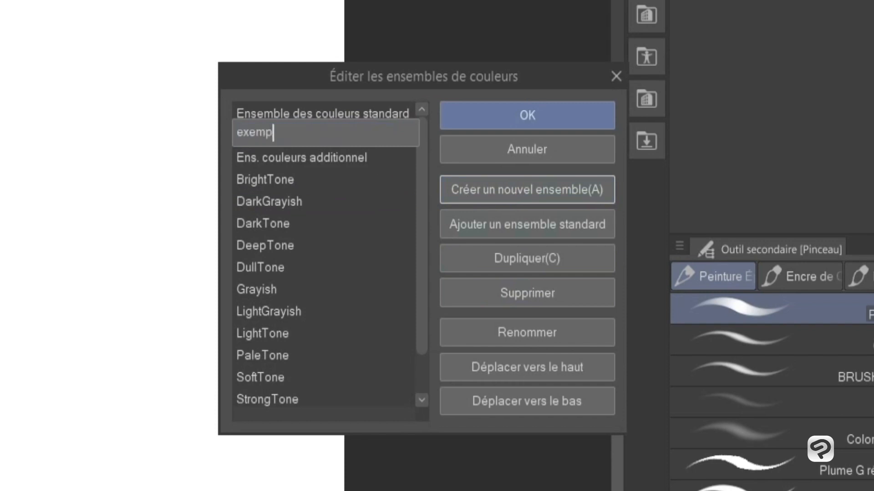
pyautogui.write('le')
pyautogui.press('Return')
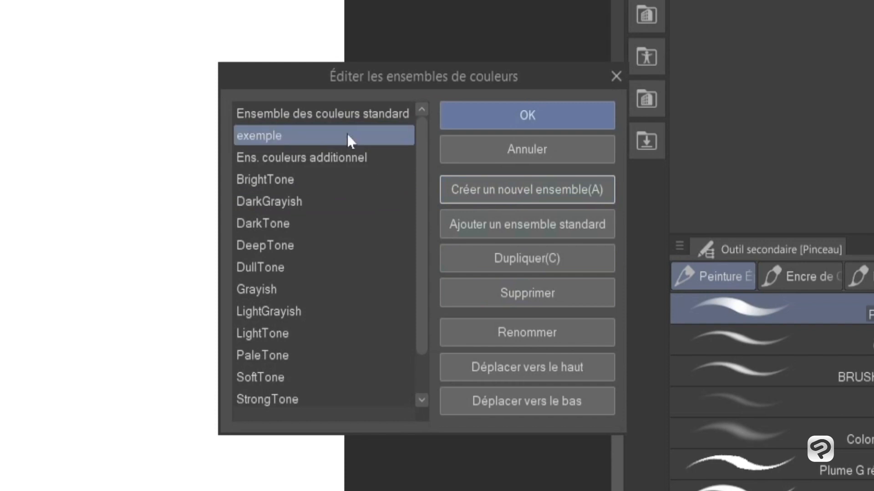
pyautogui.click(518, 115)
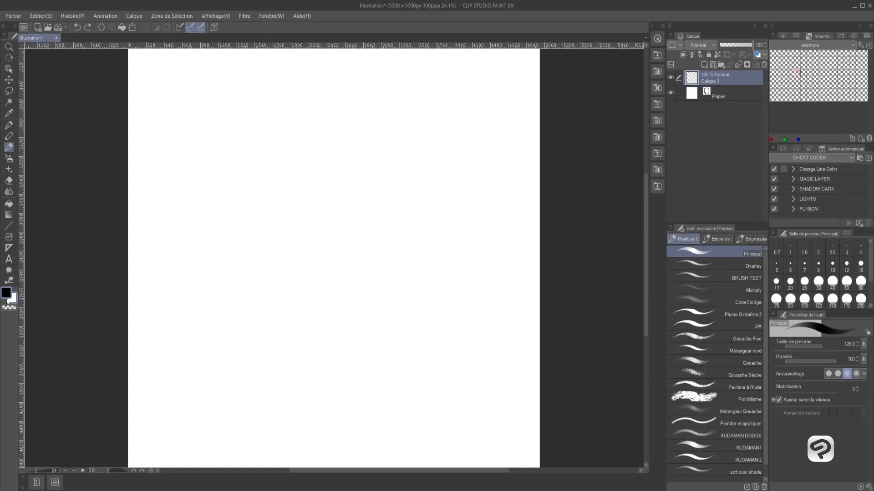
# - Set the drawing colour to bright green 2DFF12 and store it in the selected empty swatch of the exemple set
pyautogui.click(7, 295)
pyautogui.click(582, 159)
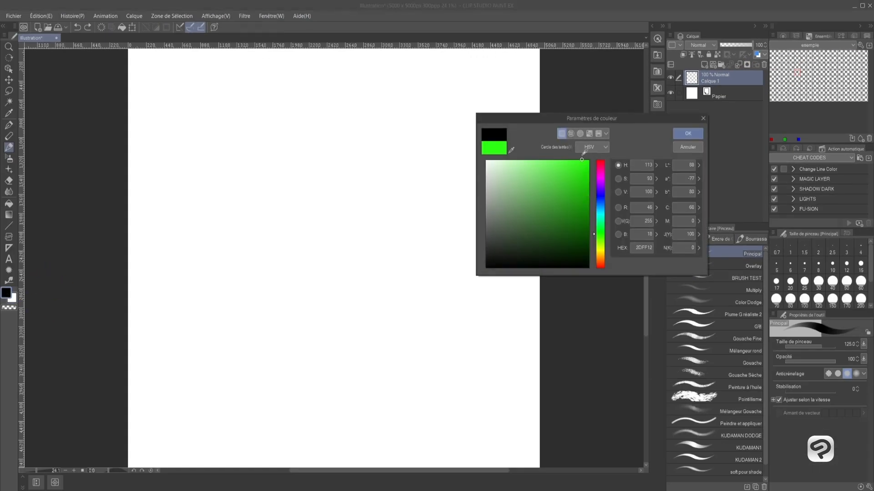
pyautogui.click(688, 134)
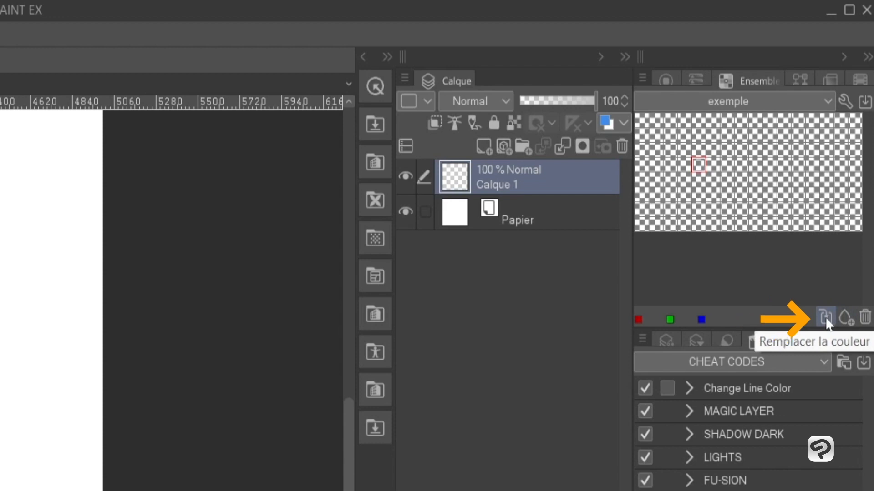
pyautogui.click(826, 319)
pyautogui.moveTo(700, 160)
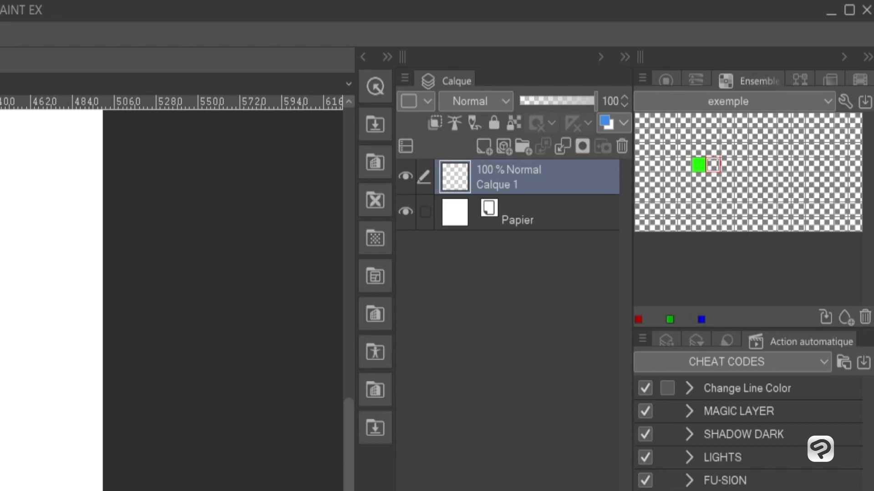
# - Change the drawing colour to magenta FF00FA
pyautogui.doubleClick(1, 455)
pyautogui.click(376, 325)
pyautogui.moveTo(342, 295); pyautogui.dragTo(374, 247)
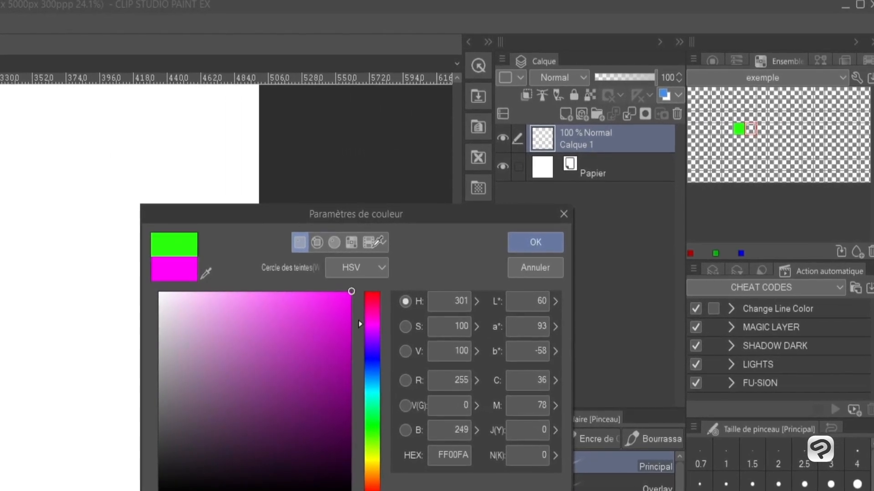
pyautogui.click(536, 242)
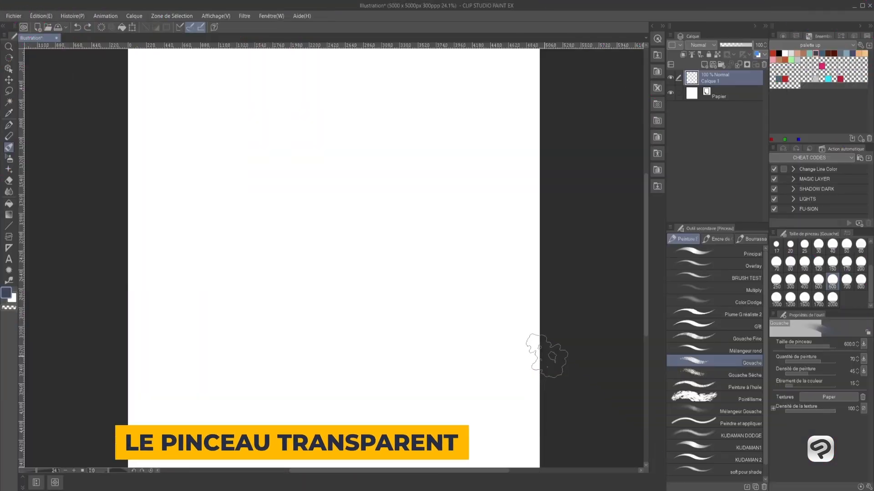
# - Paint a wavy blue-grey stroke with the Principal brush at size 600, and erase most of it using the transparent colour
pyautogui.click(719, 253)
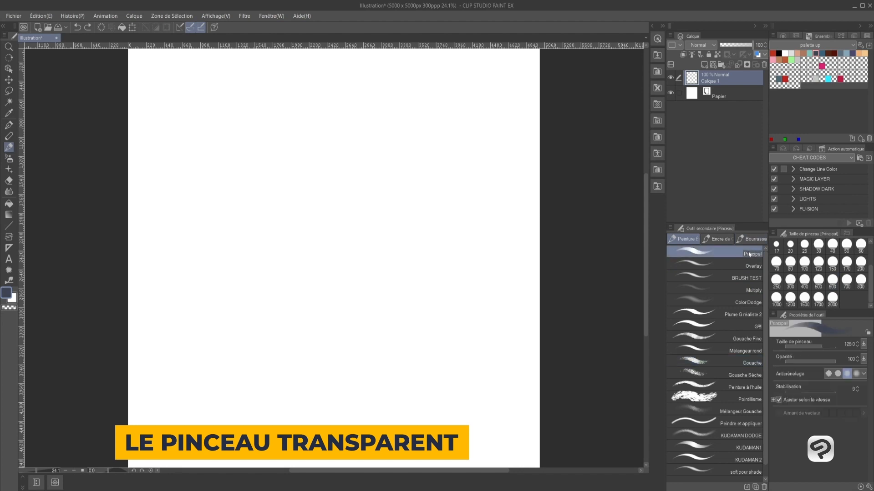
pyautogui.click(831, 280)
pyautogui.click(251, 289)
pyautogui.moveTo(251, 286)
pyautogui.mouseDown()
pyautogui.moveTo(328, 164)
pyautogui.moveTo(343, 253)
pyautogui.moveTo(359, 278)
pyautogui.moveTo(450, 185)
pyautogui.moveTo(457, 262)
pyautogui.moveTo(482, 270)
pyautogui.mouseUp()
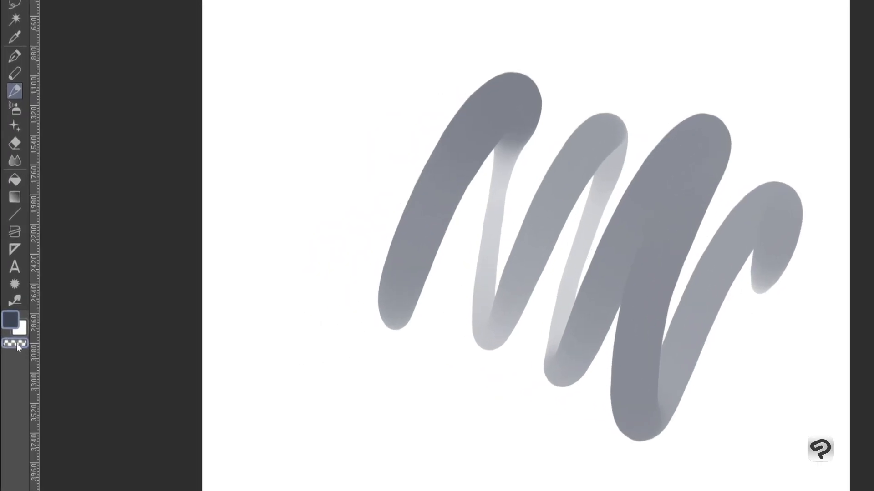
pyautogui.click(12, 309)
pyautogui.moveTo(382, 259)
pyautogui.mouseDown()
pyautogui.moveTo(464, 168)
pyautogui.moveTo(410, 350)
pyautogui.moveTo(442, 366)
pyautogui.moveTo(548, 242)
pyautogui.moveTo(687, 131)
pyautogui.moveTo(733, 135)
pyautogui.moveTo(784, 172)
pyautogui.moveTo(747, 359)
pyautogui.mouseUp()
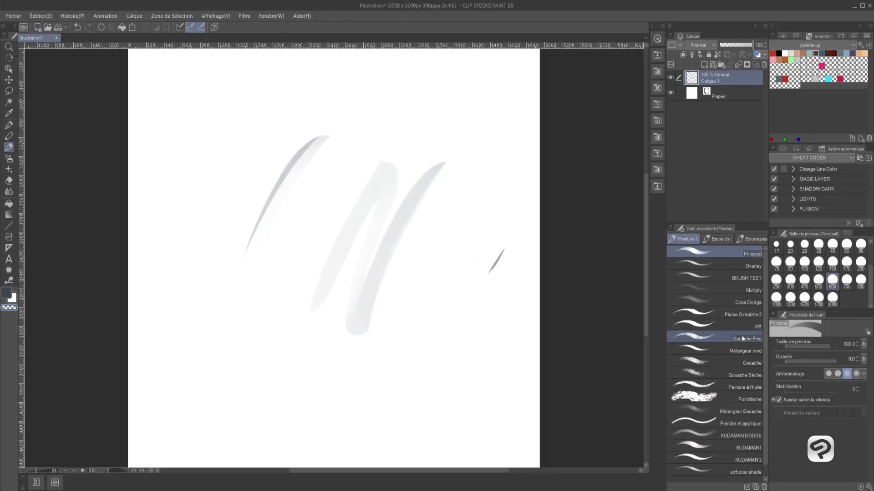
# - Test the Gouache Fine brush at size 600 with the transparent colour, and paint thick blue-grey strokes over the erased area with the main colour
pyautogui.click(743, 338)
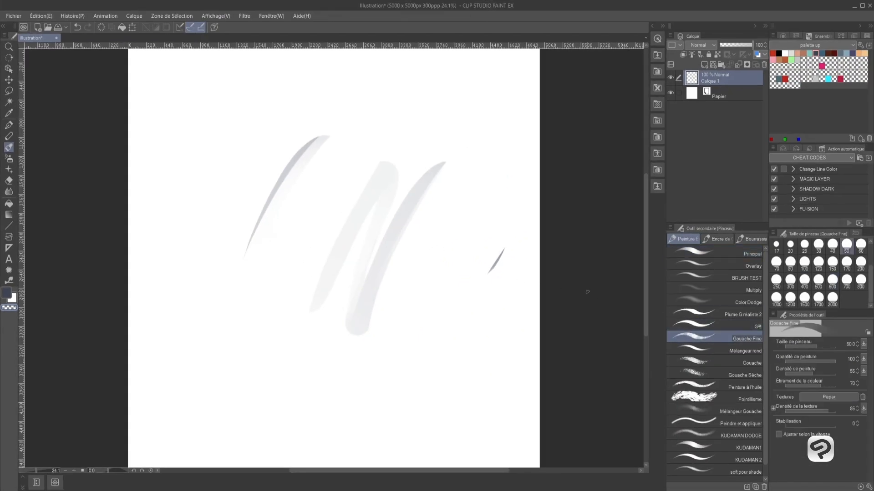
pyautogui.click(832, 282)
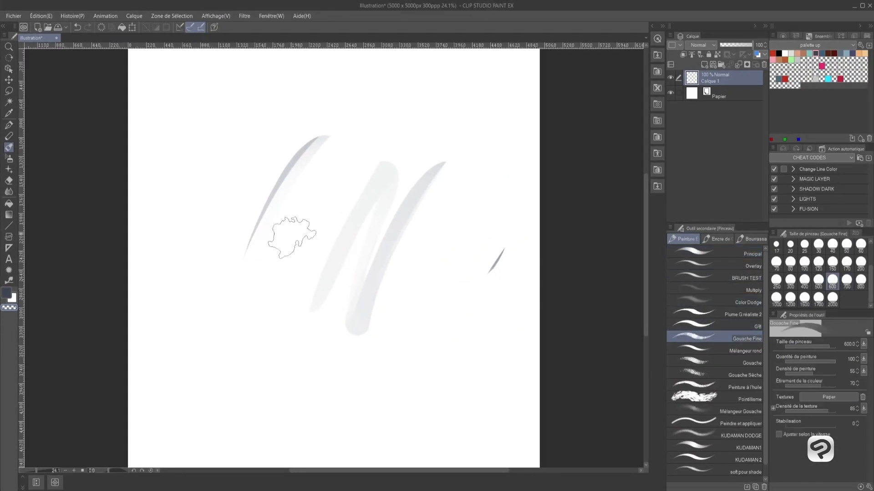
pyautogui.moveTo(314, 244); pyautogui.dragTo(313, 298)
pyautogui.click(7, 293)
pyautogui.moveTo(294, 235)
pyautogui.mouseDown()
pyautogui.moveTo(332, 185)
pyautogui.moveTo(328, 278)
pyautogui.moveTo(363, 260)
pyautogui.moveTo(396, 215)
pyautogui.moveTo(418, 338)
pyautogui.moveTo(435, 305)
pyautogui.moveTo(461, 189)
pyautogui.moveTo(495, 226)
pyautogui.moveTo(480, 371)
pyautogui.mouseUp()
pyautogui.moveTo(416, 391); pyautogui.dragTo(232, 255)
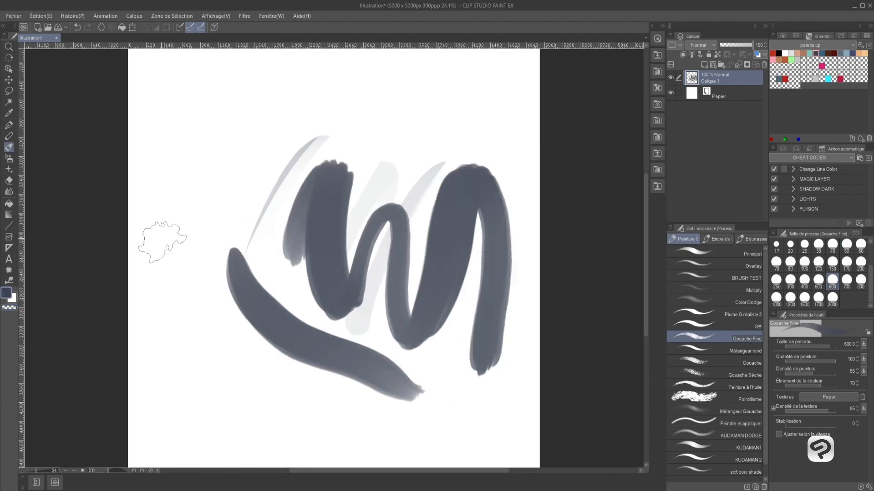
# - Erase through the middle of the gouache strokes with the transparent colour, and briefly hide the Papier layer to check the transparency
pyautogui.moveTo(291, 387)
pyautogui.mouseDown()
pyautogui.moveTo(319, 311)
pyautogui.moveTo(336, 320)
pyautogui.moveTo(319, 400)
pyautogui.moveTo(349, 376)
pyautogui.moveTo(366, 295)
pyautogui.moveTo(307, 202)
pyautogui.moveTo(349, 202)
pyautogui.moveTo(411, 359)
pyautogui.mouseUp()
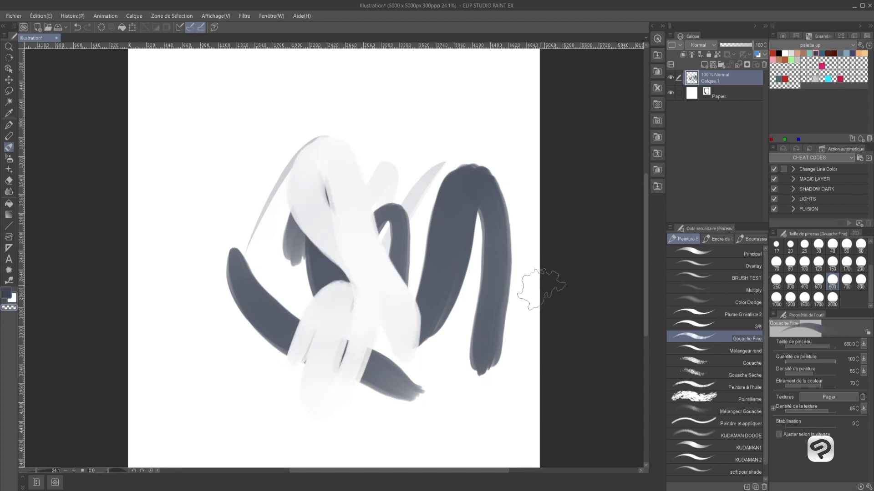
pyautogui.click(674, 93)
pyautogui.click(677, 94)
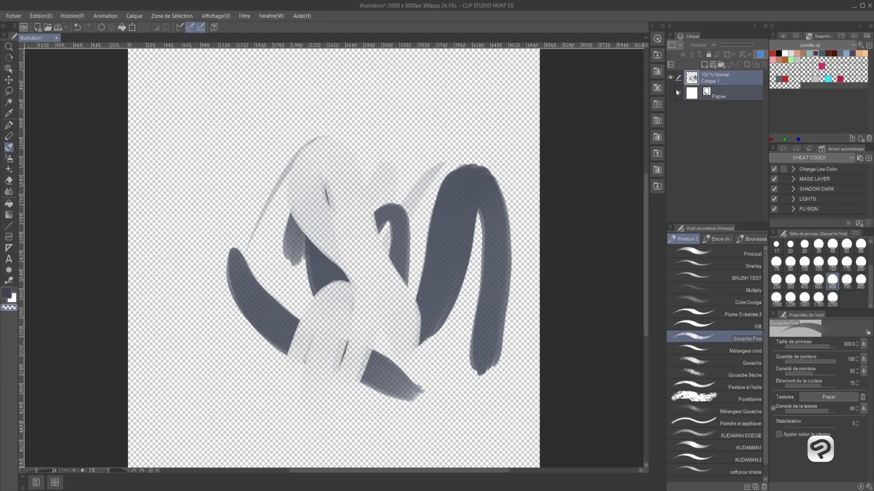
pyautogui.click(671, 94)
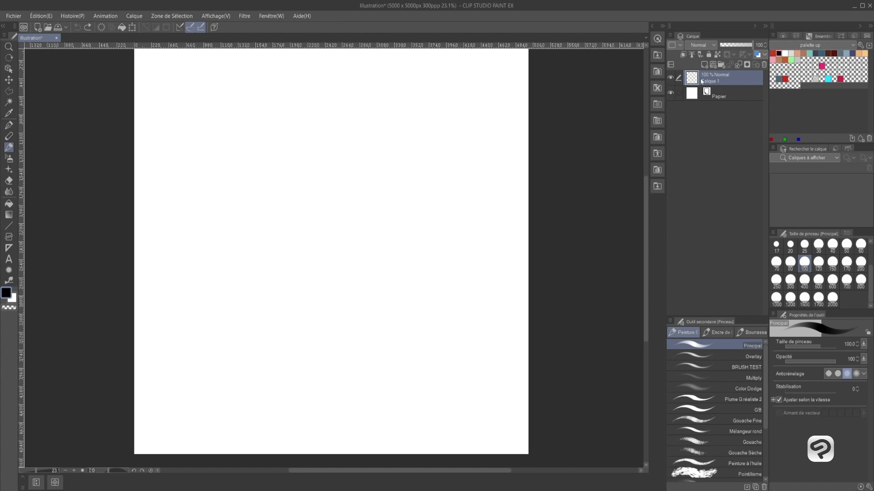
# - Show the Propriété du calque palette and set the expression colour of Calque 1 to Gris
pyautogui.click(271, 18)
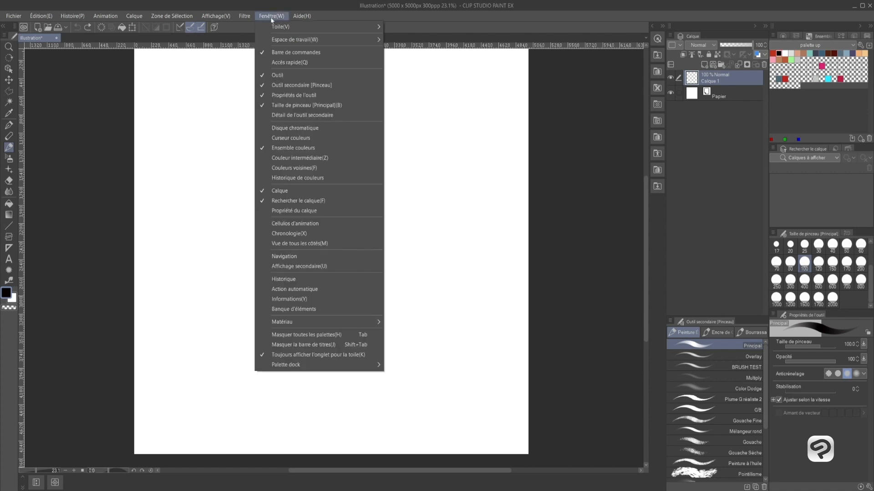
pyautogui.click(285, 213)
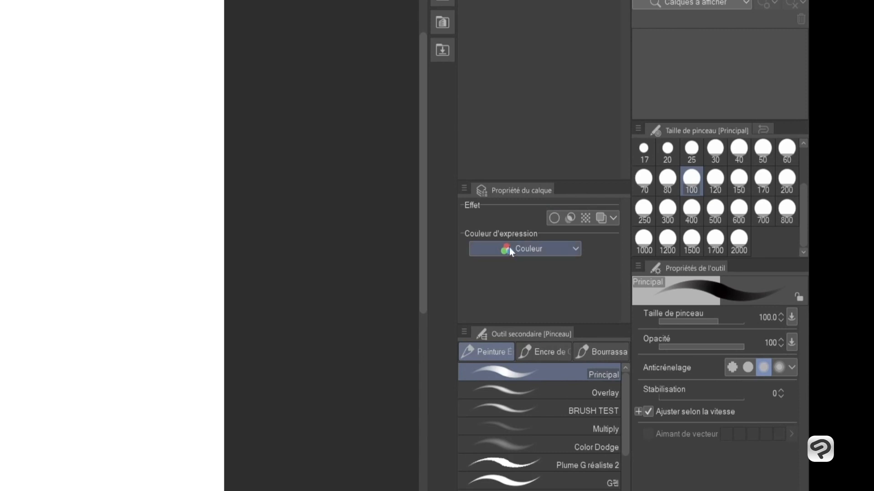
pyautogui.click(509, 248)
pyautogui.click(503, 286)
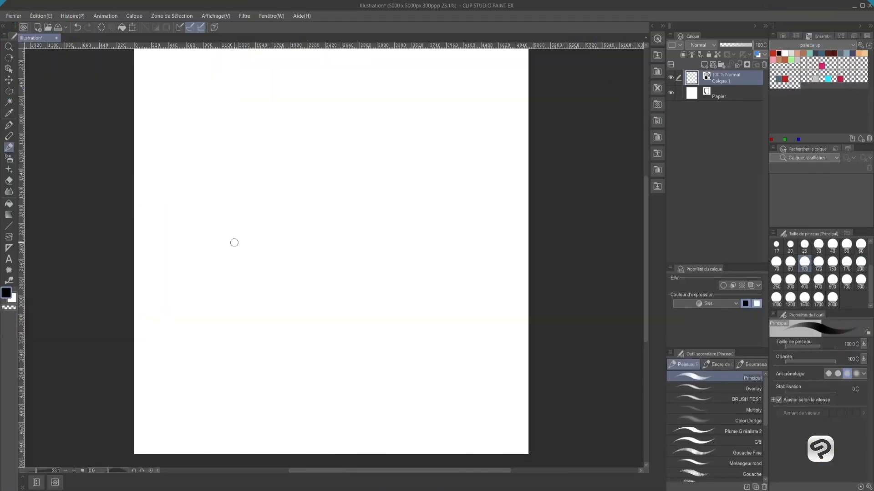
# - Draw a black smiley with two oval eyes, a curved mouth and a large round face outline
pyautogui.moveTo(239, 181)
pyautogui.mouseDown()
pyautogui.moveTo(235, 202)
pyautogui.moveTo(251, 173)
pyautogui.moveTo(241, 187)
pyautogui.mouseUp()
pyautogui.moveTo(347, 175)
pyautogui.mouseDown()
pyautogui.moveTo(388, 178)
pyautogui.moveTo(346, 172)
pyautogui.mouseUp()
pyautogui.moveTo(261, 248); pyautogui.dragTo(338, 259)
pyautogui.moveTo(231, 139)
pyautogui.mouseDown()
pyautogui.moveTo(198, 223)
pyautogui.moveTo(341, 335)
pyautogui.moveTo(419, 143)
pyautogui.moveTo(234, 132)
pyautogui.moveTo(204, 170)
pyautogui.mouseUp()
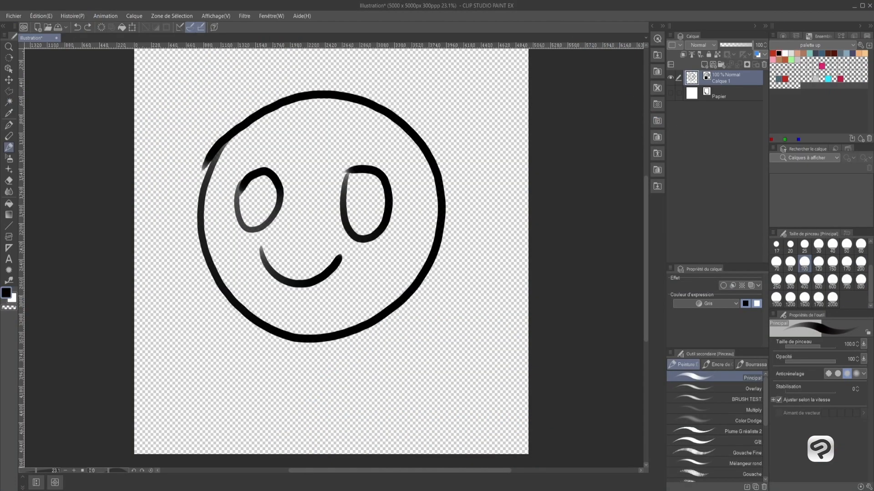
# - Register the drawing as an image material named smiley and enable its use as a brush tip shape
pyautogui.click(44, 16)
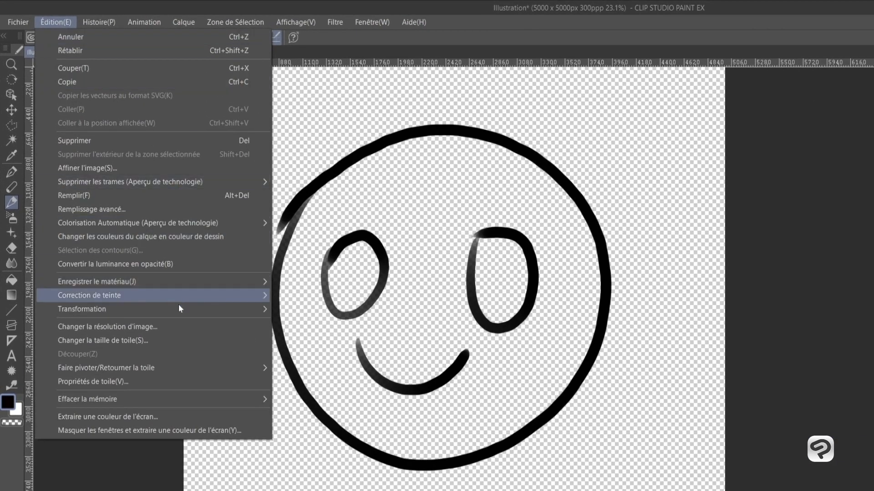
pyautogui.moveTo(184, 284)
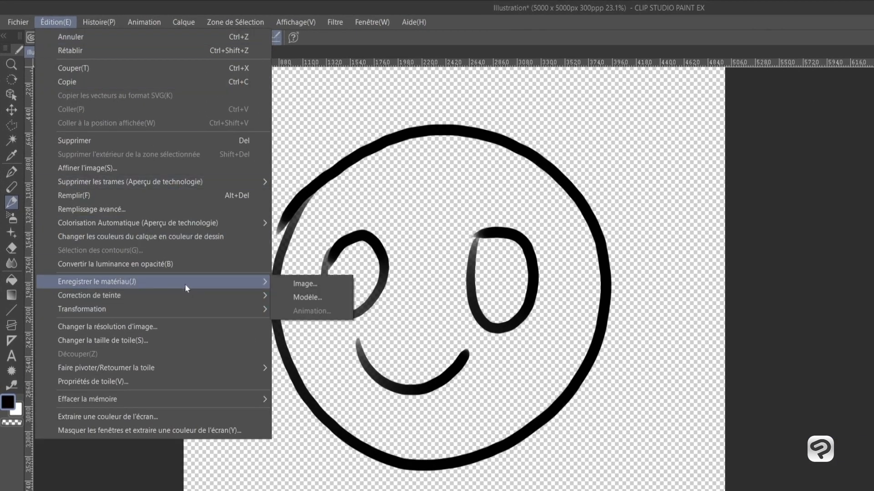
pyautogui.click(310, 283)
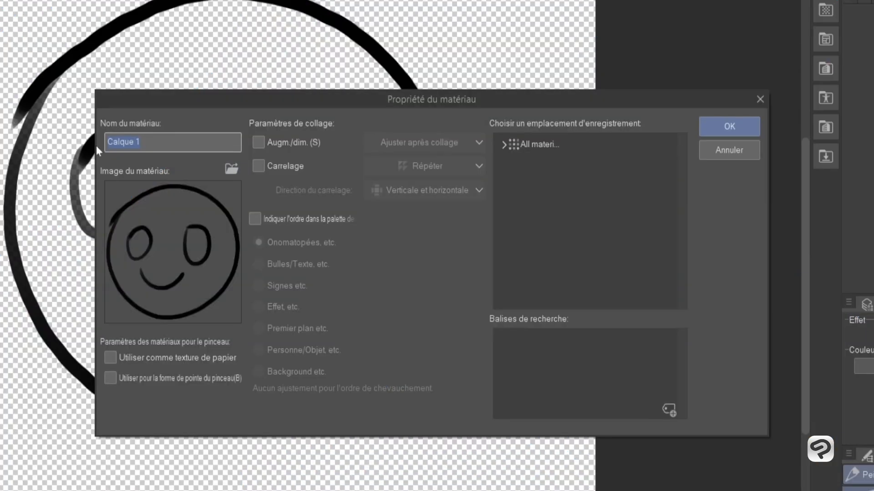
pyautogui.write('smiley')
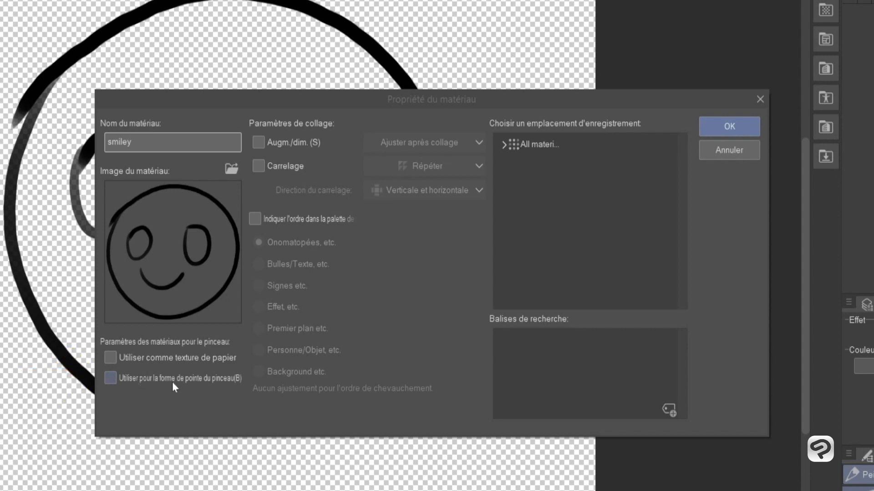
pyautogui.click(111, 378)
# - Choose the Material folder under All materials > Download as the save location for the smiley material
pyautogui.click(541, 146)
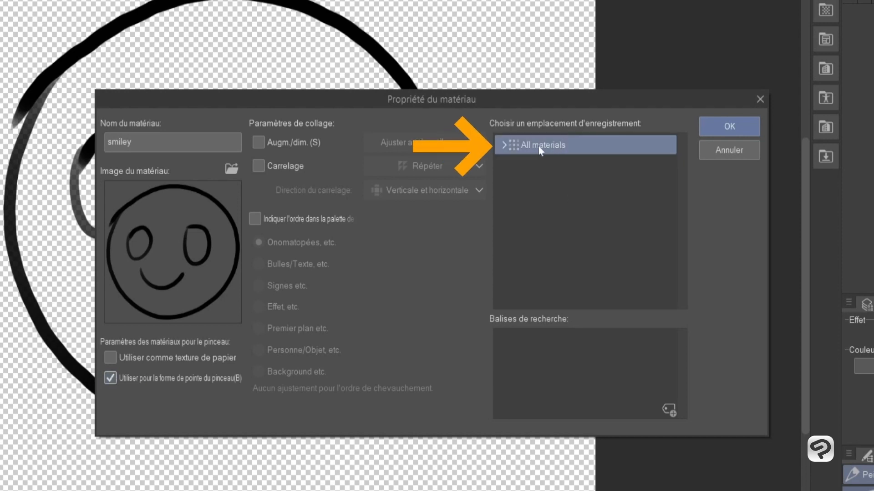
pyautogui.click(504, 144)
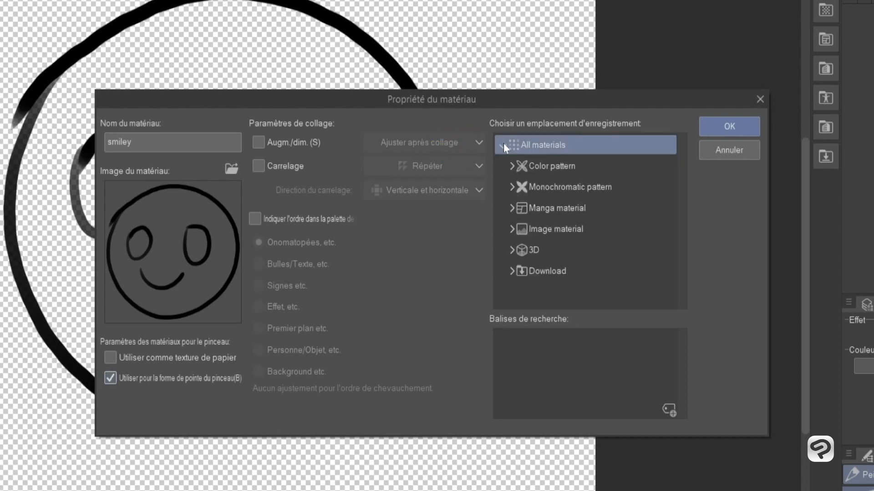
pyautogui.click(510, 272)
pyautogui.click(546, 278)
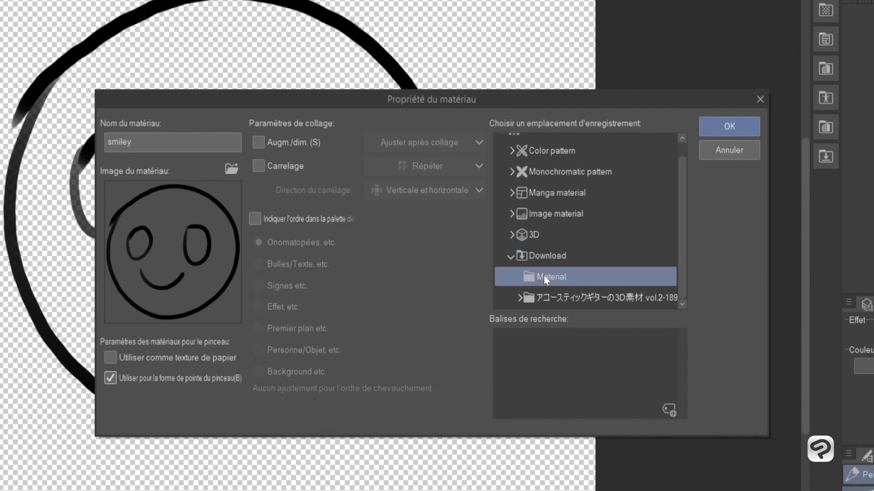
# - Confirm the smiley material registration and duplicate the Principal sub tool under the name smiley
pyautogui.click(718, 129)
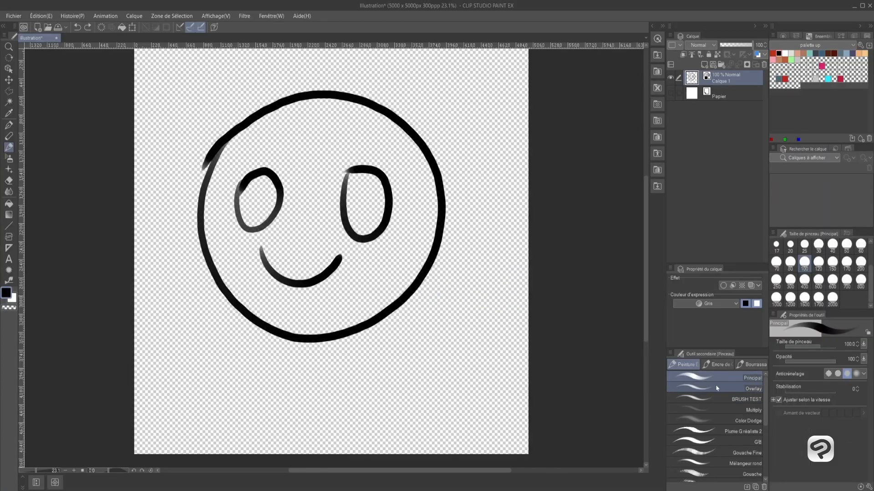
pyautogui.rightClick(712, 378)
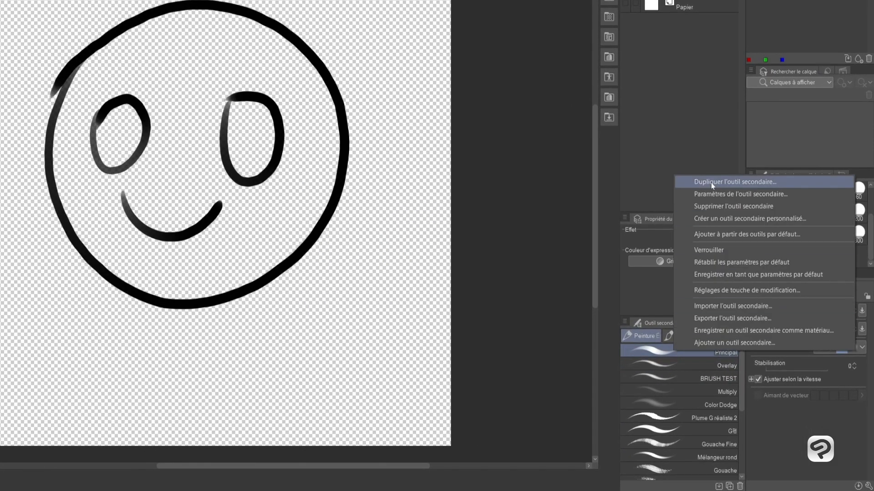
pyautogui.click(711, 183)
pyautogui.write('smiley')
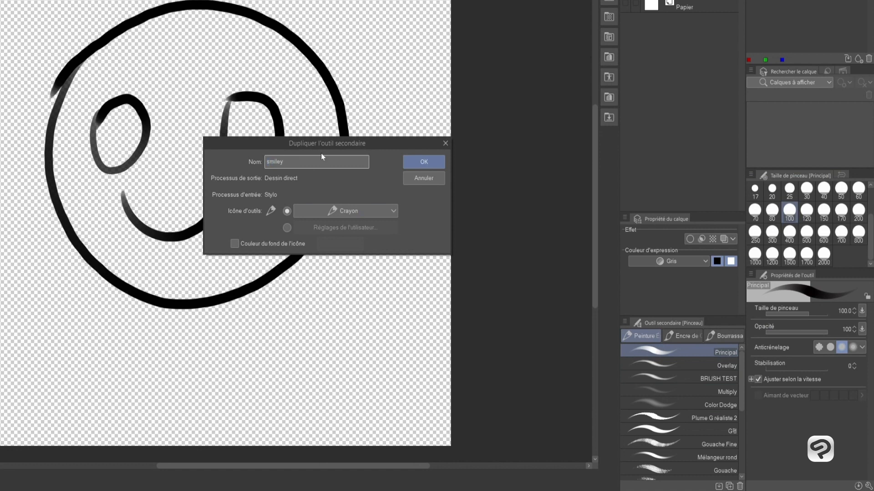
pyautogui.press('Return')
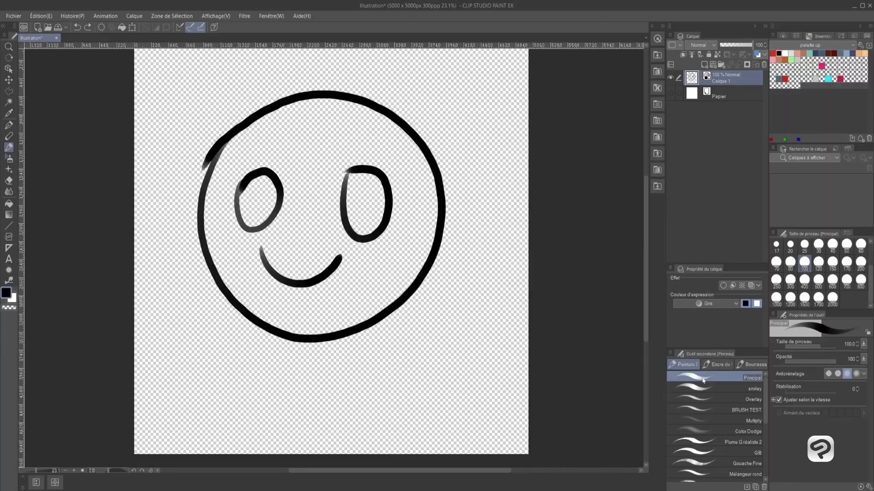
# - Open the smiley brush's detailed brush tip settings and set the tip shape type to Matériau
pyautogui.click(710, 388)
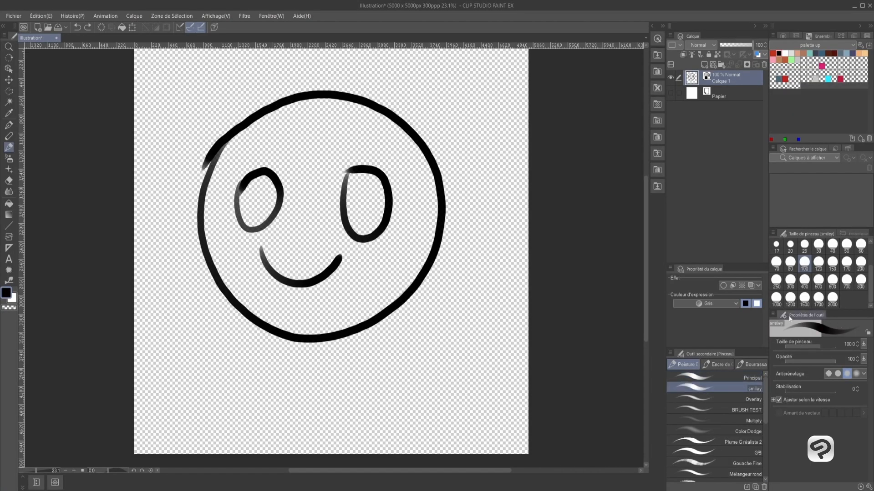
pyautogui.click(271, 17)
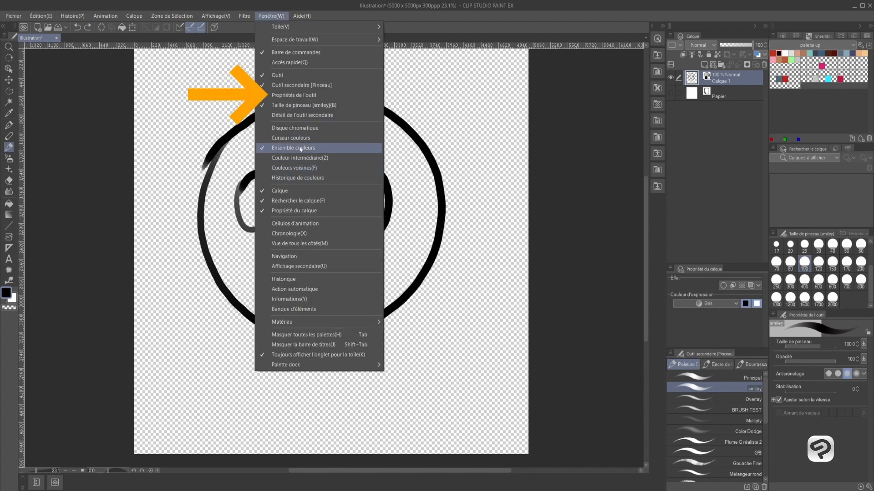
pyautogui.click(293, 96)
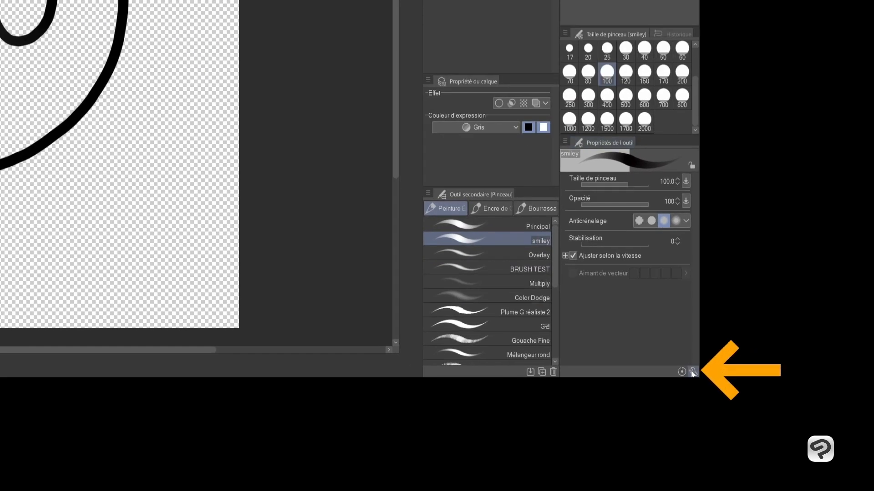
pyautogui.click(692, 372)
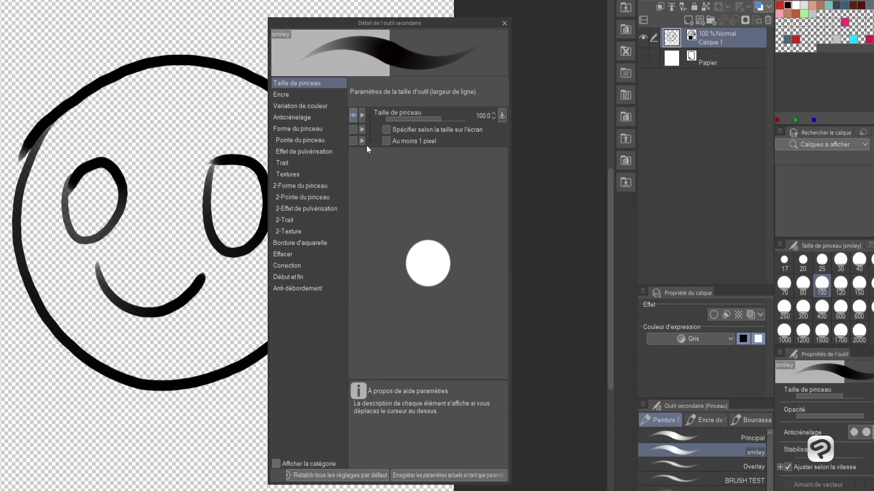
pyautogui.click(294, 140)
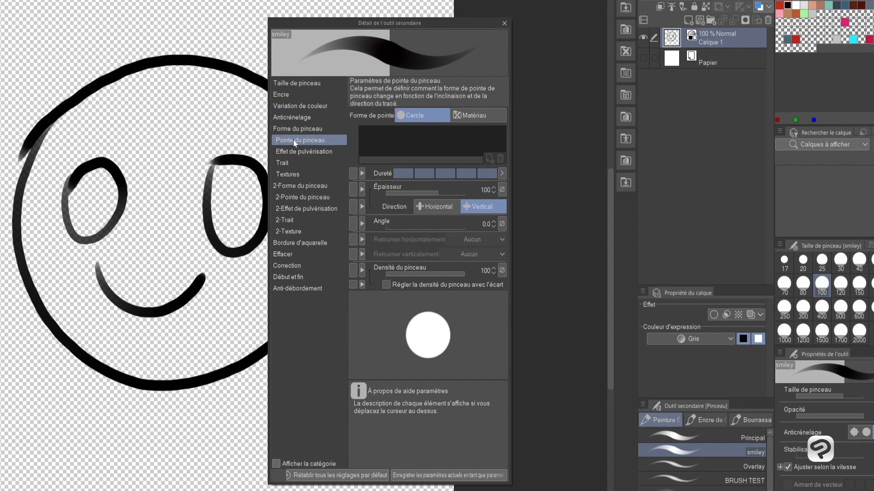
pyautogui.click(429, 114)
pyautogui.click(479, 114)
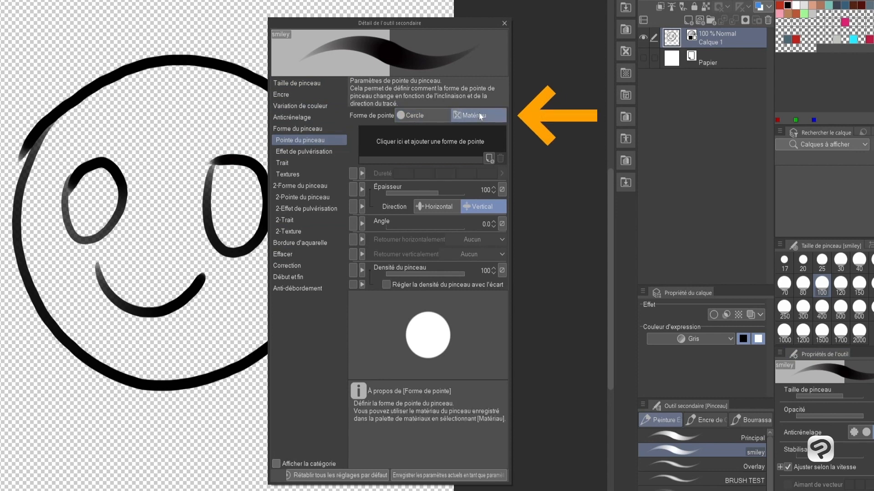
# - Assign the created smiley material as the brush's tip shape and close the sub tool details
pyautogui.click(491, 158)
pyautogui.click(154, 160)
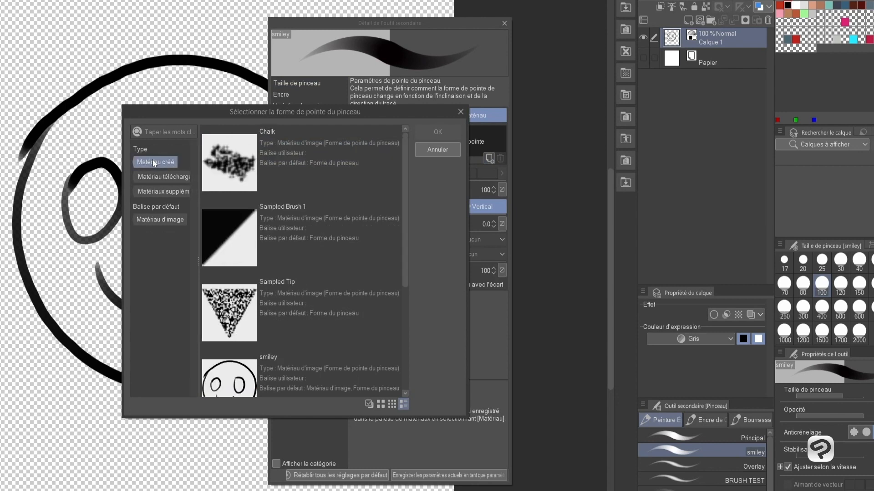
pyautogui.scroll(-2, 255, 273)
pyautogui.click(252, 314)
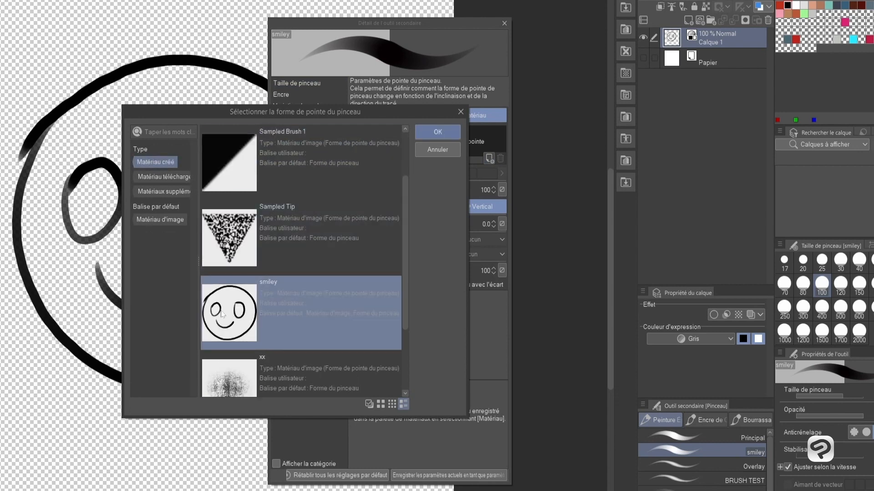
pyautogui.click(439, 132)
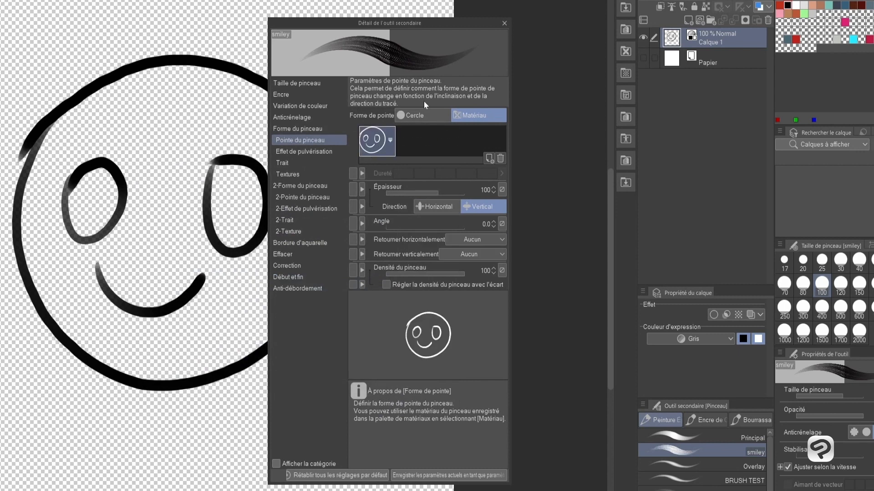
pyautogui.click(504, 23)
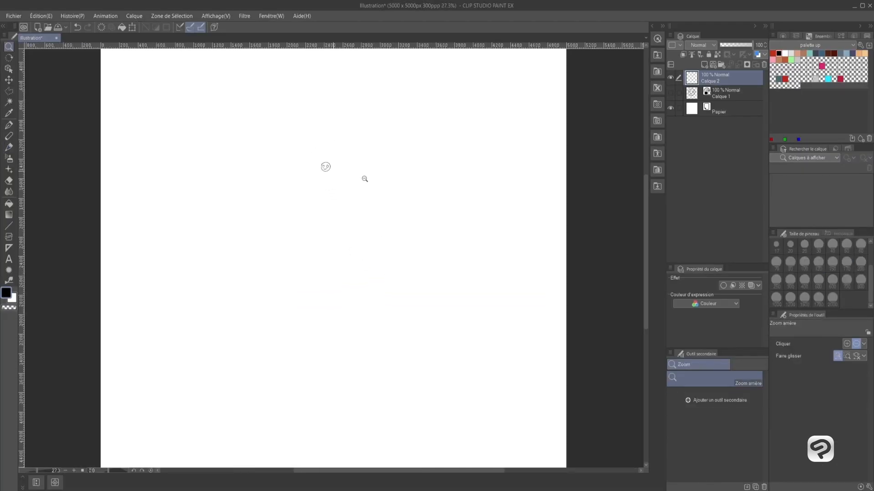
# - Test the smiley brush on Calque 2 with one stamp at size 2000 and freehand strokes at size 100
pyautogui.press('b')
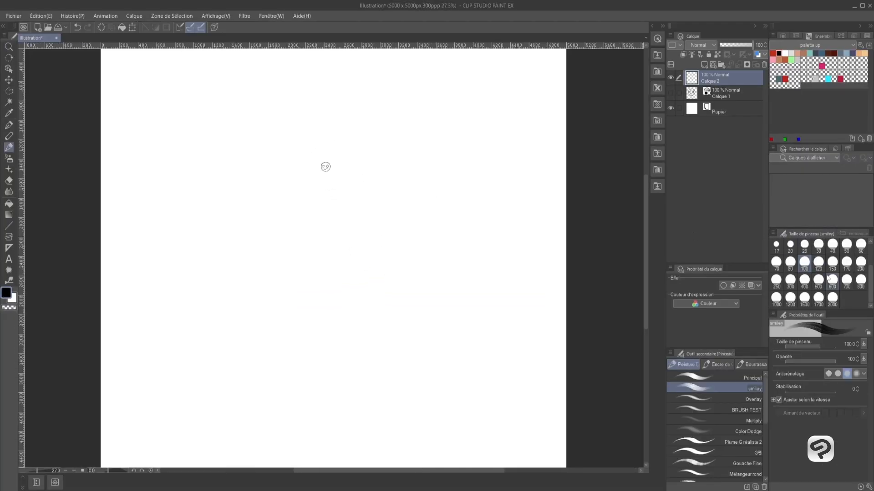
pyautogui.click(357, 301)
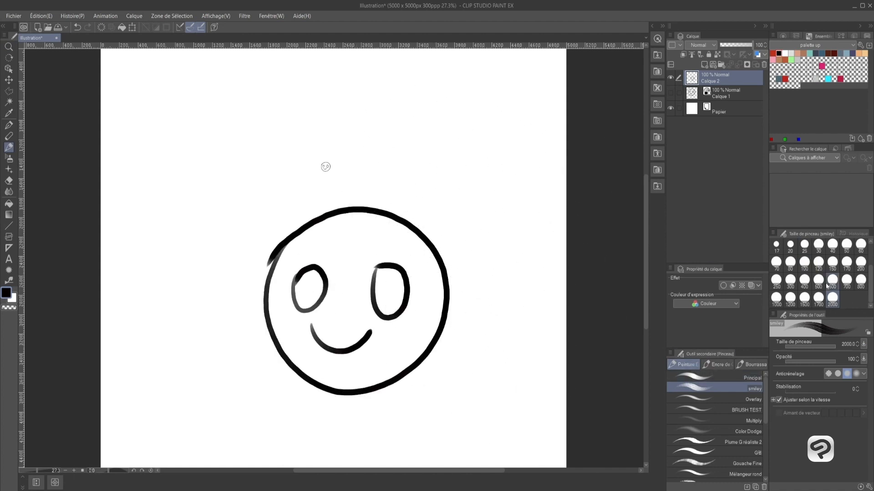
pyautogui.click(804, 262)
pyautogui.moveTo(403, 144)
pyautogui.mouseDown()
pyautogui.moveTo(425, 124)
pyautogui.moveTo(421, 167)
pyautogui.moveTo(453, 158)
pyautogui.moveTo(454, 189)
pyautogui.moveTo(483, 210)
pyautogui.mouseUp()
pyautogui.hotkey('ctrl', 'space')
pyautogui.moveTo(435, 144)
pyautogui.mouseDown()
pyautogui.moveTo(472, 148)
pyautogui.moveTo(297, 167)
pyautogui.mouseUp()
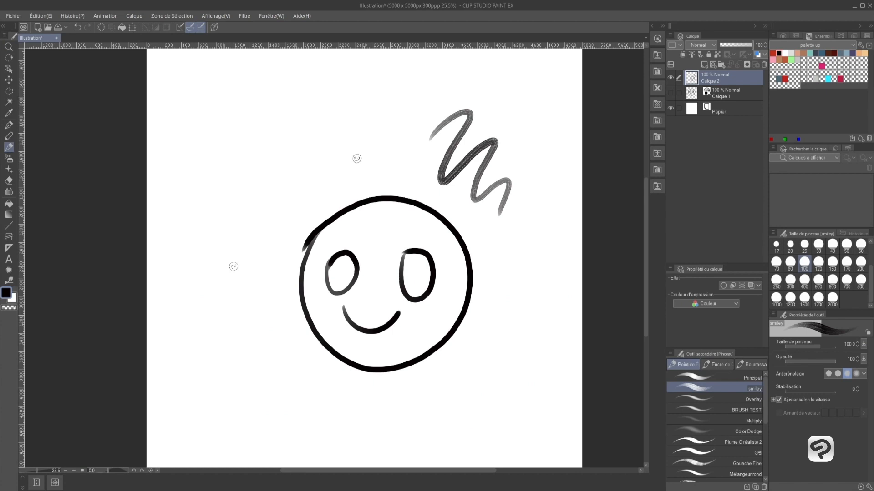
pyautogui.moveTo(248, 201)
pyautogui.mouseDown()
pyautogui.moveTo(281, 170)
pyautogui.moveTo(246, 293)
pyautogui.moveTo(273, 389)
pyautogui.mouseUp()
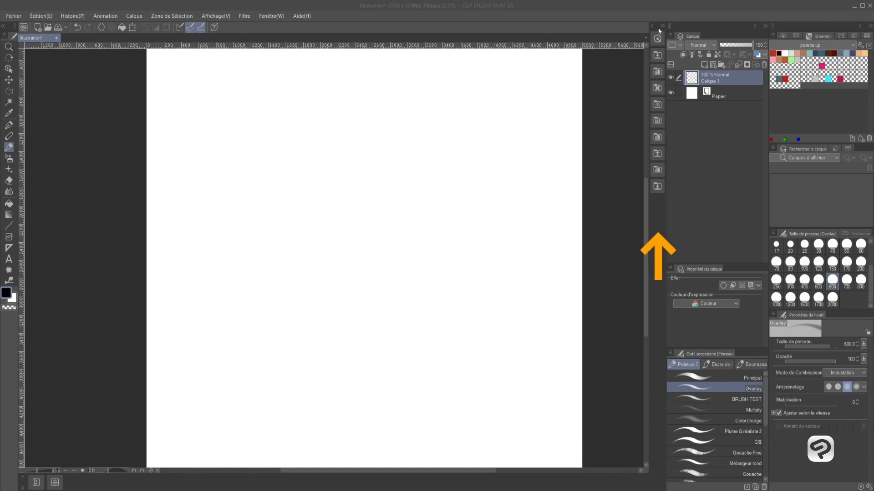
# - Show the material palette and browse the 3D category, including its Pose subfolders and the Character materials
pyautogui.click(657, 186)
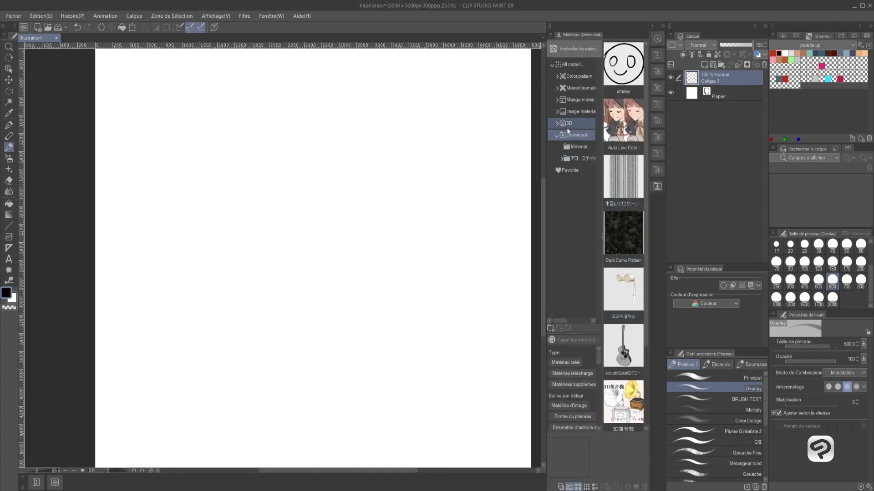
pyautogui.click(573, 125)
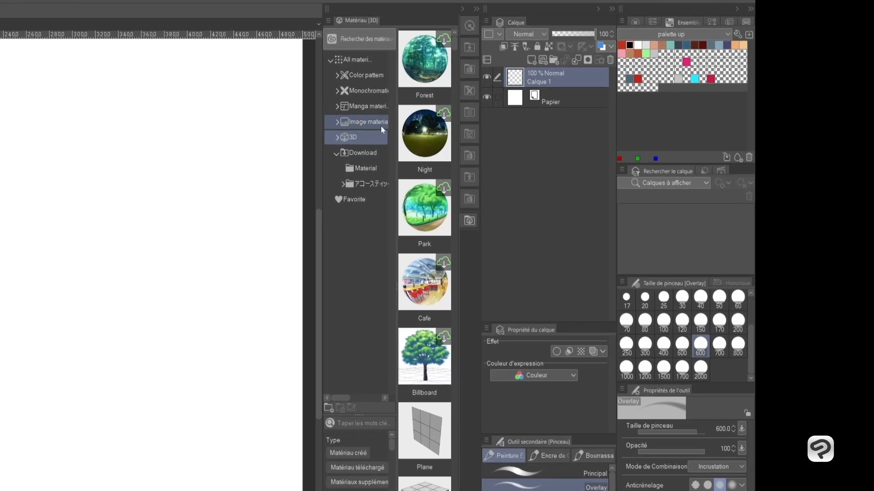
pyautogui.click(557, 123)
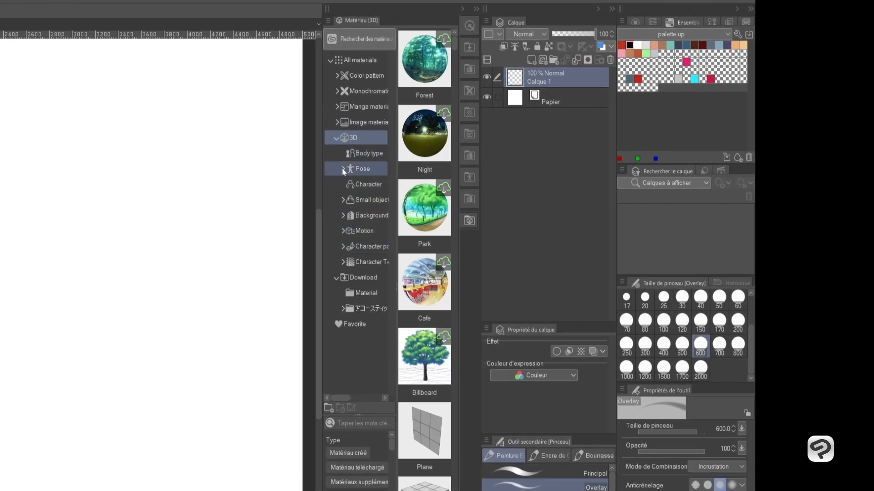
pyautogui.click(343, 169)
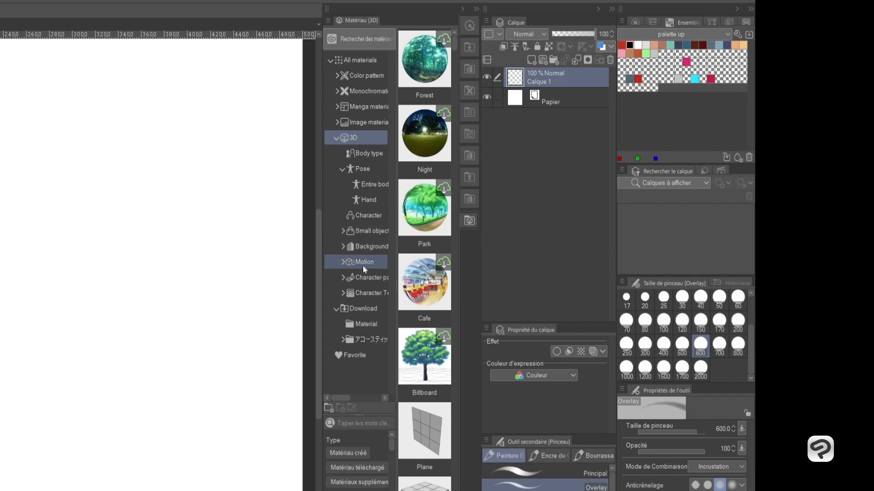
pyautogui.click(362, 213)
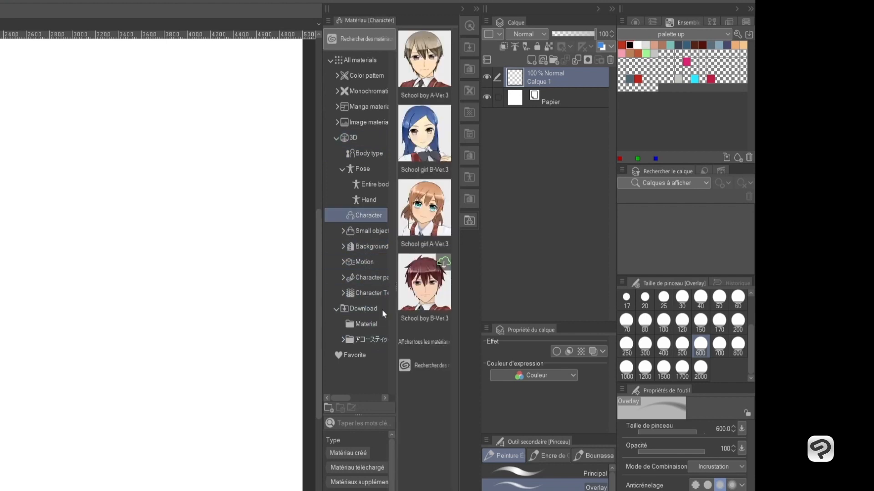
# - Place the Model pose mannequin from the Entire body poses onto the canvas
pyautogui.click(376, 186)
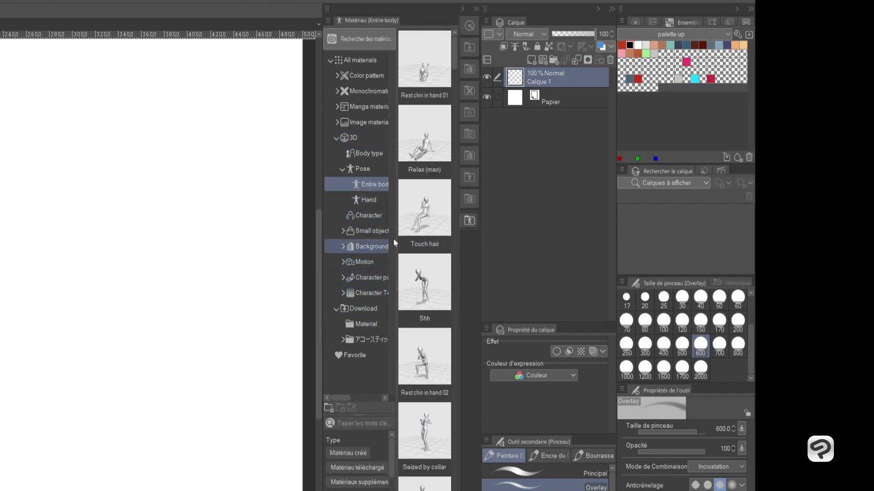
pyautogui.click(428, 283)
pyautogui.click(425, 434)
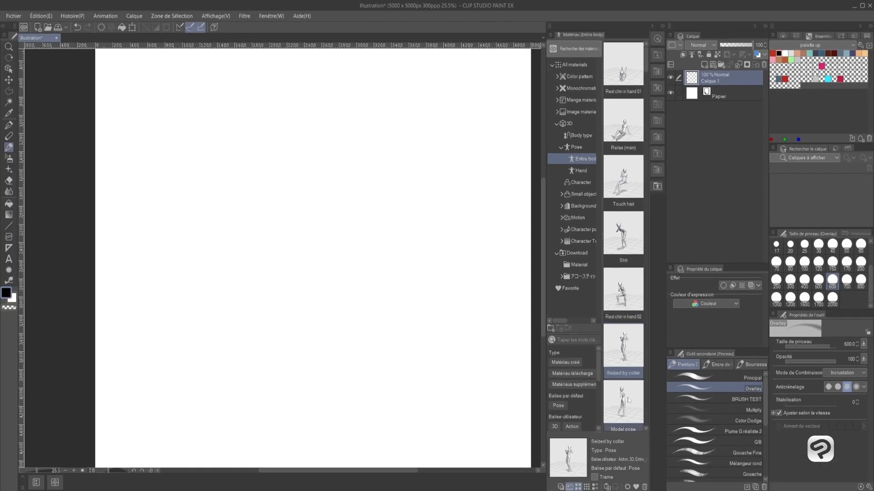
pyautogui.moveTo(629, 400); pyautogui.dragTo(416, 233)
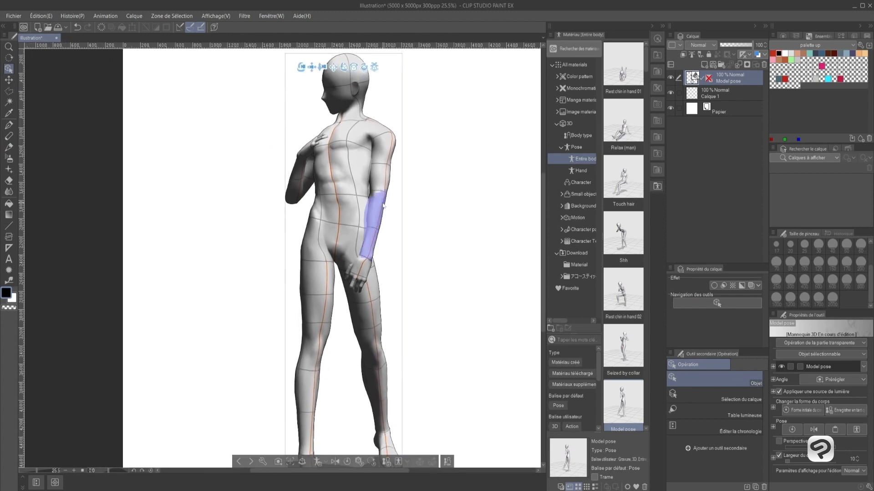
# - Pull the mannequin's lowered hand outward and upward away from the hip, and rotate the 3D camera around the figure
pyautogui.click(382, 213)
pyautogui.click(374, 254)
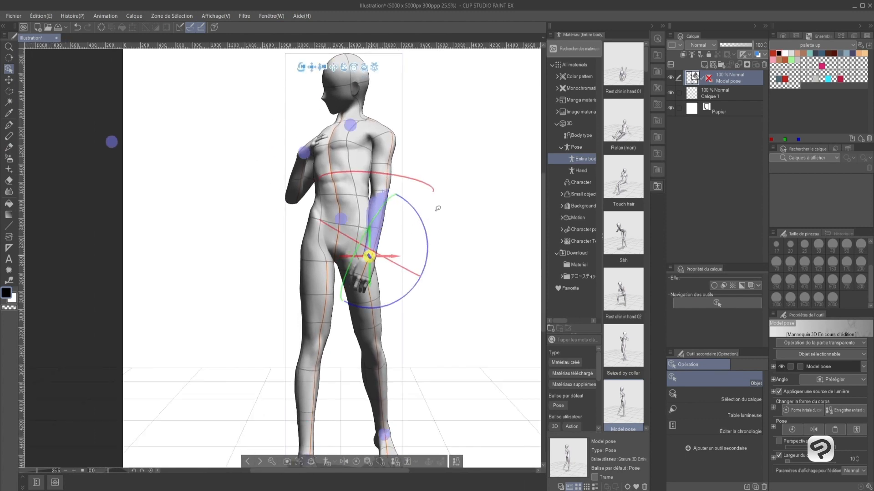
pyautogui.moveTo(365, 253); pyautogui.dragTo(424, 209)
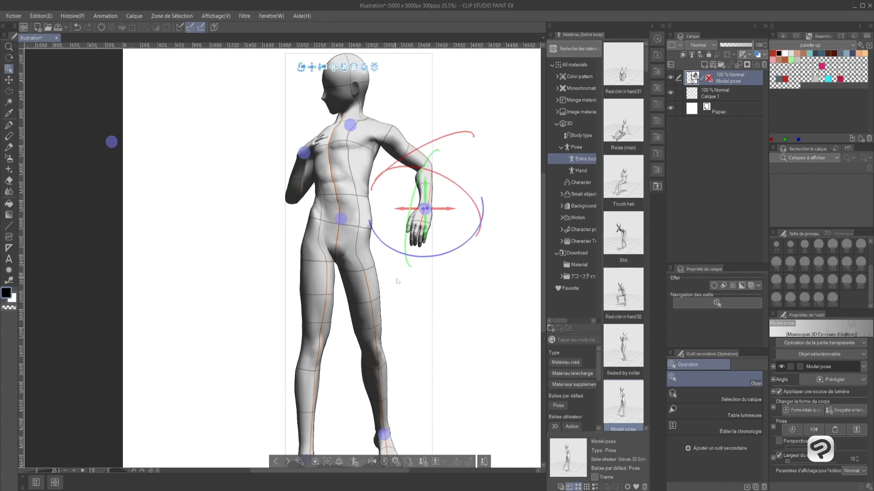
pyautogui.moveTo(301, 67); pyautogui.dragTo(387, 112)
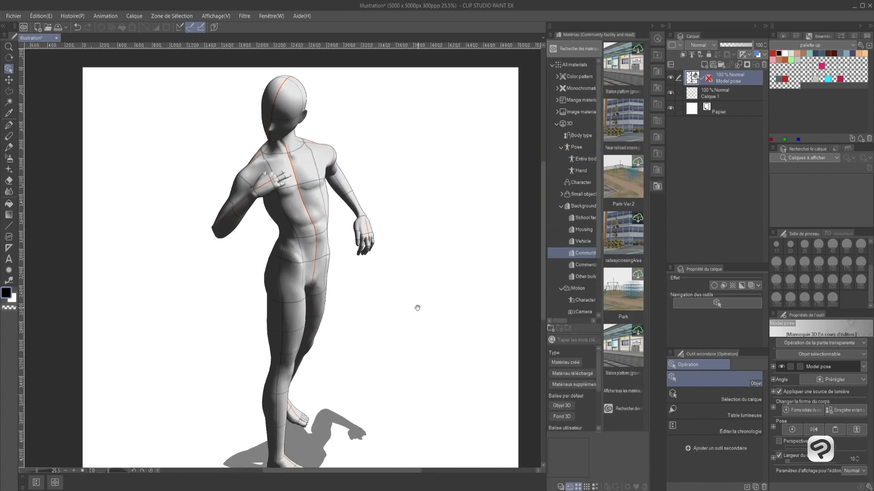
# - Lower the Model pose layer's opacity to 27% and sketch the face over the mannequin on a new layer with the Principal brush
pyautogui.moveTo(738, 47); pyautogui.dragTo(730, 47)
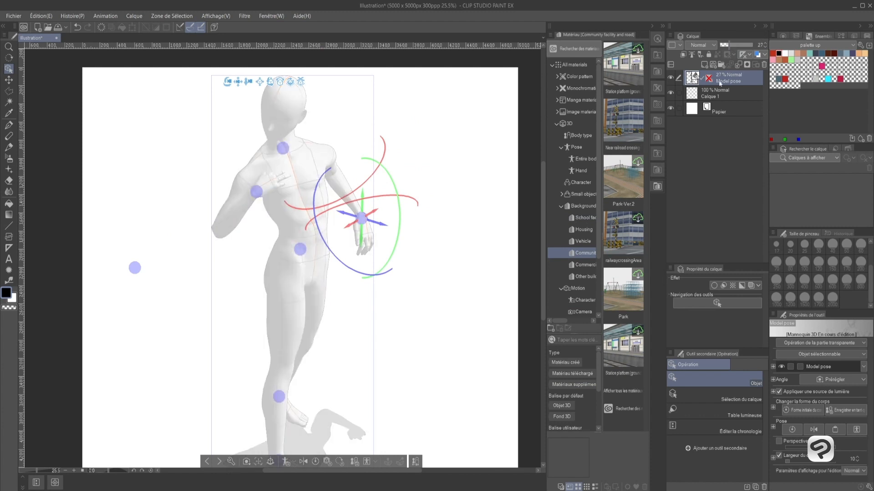
pyautogui.click(704, 65)
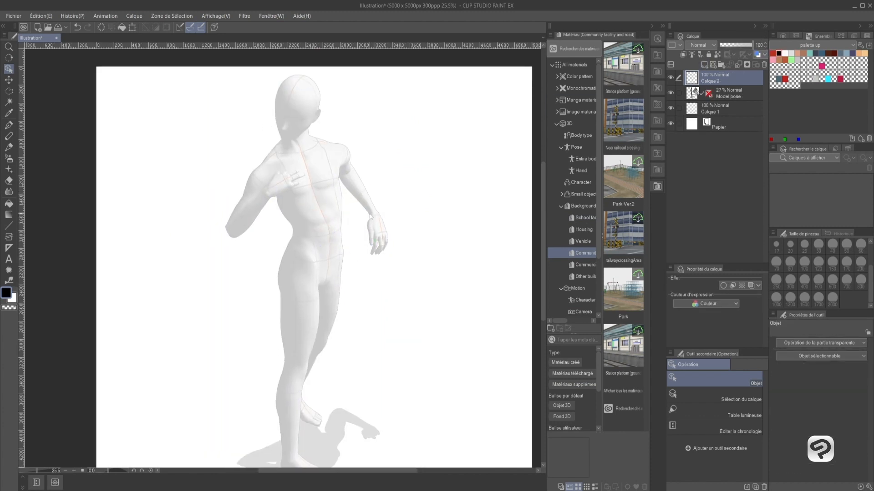
pyautogui.press('b')
pyautogui.moveTo(277, 94)
pyautogui.mouseDown()
pyautogui.moveTo(274, 118)
pyautogui.moveTo(298, 138)
pyautogui.mouseUp()
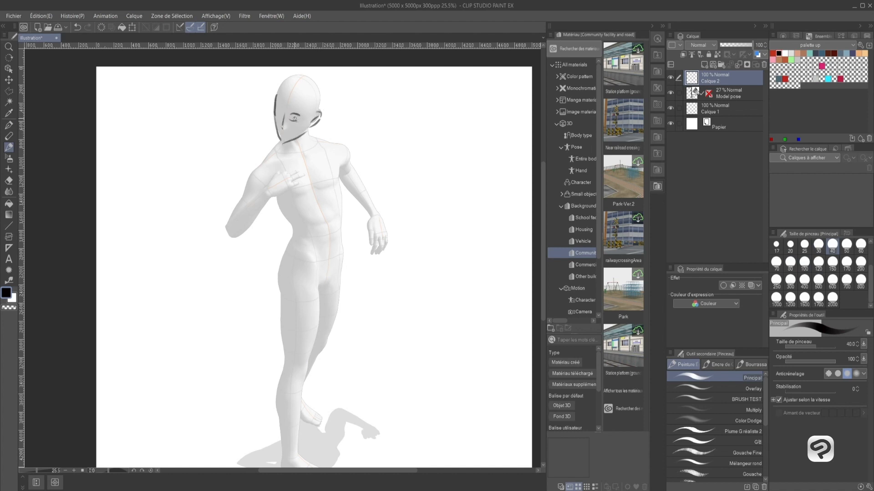
pyautogui.moveTo(477, 129)
pyautogui.mouseDown()
pyautogui.moveTo(453, 152)
pyautogui.moveTo(473, 164)
pyautogui.moveTo(436, 183)
pyautogui.moveTo(421, 210)
pyautogui.moveTo(459, 188)
pyautogui.mouseUp()
pyautogui.moveTo(429, 202)
pyautogui.mouseDown()
pyautogui.moveTo(413, 229)
pyautogui.moveTo(461, 204)
pyautogui.mouseUp()
pyautogui.moveTo(471, 205)
pyautogui.mouseDown()
pyautogui.moveTo(480, 206)
pyautogui.moveTo(453, 221)
pyautogui.mouseUp()
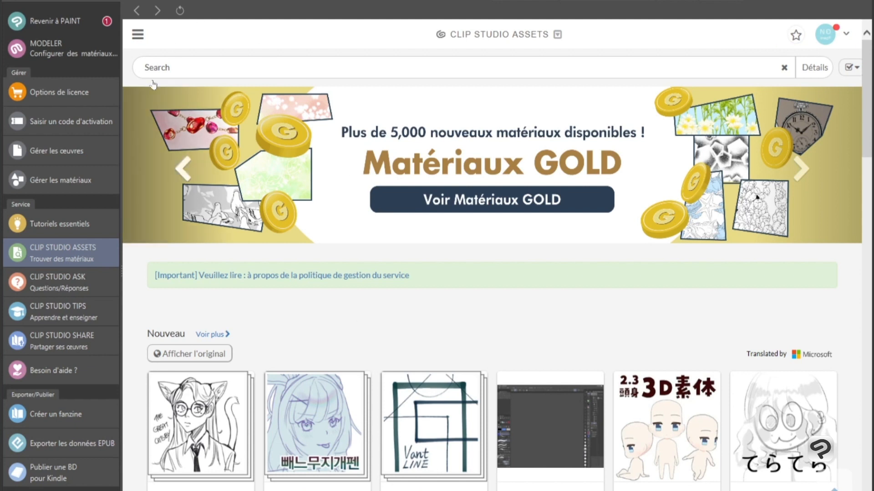
# - Switch to CLIP STUDIO and examine the Surface de l'eau (Water surface) material page in CLIP STUDIO ASSETS
pyautogui.click(143, 39)
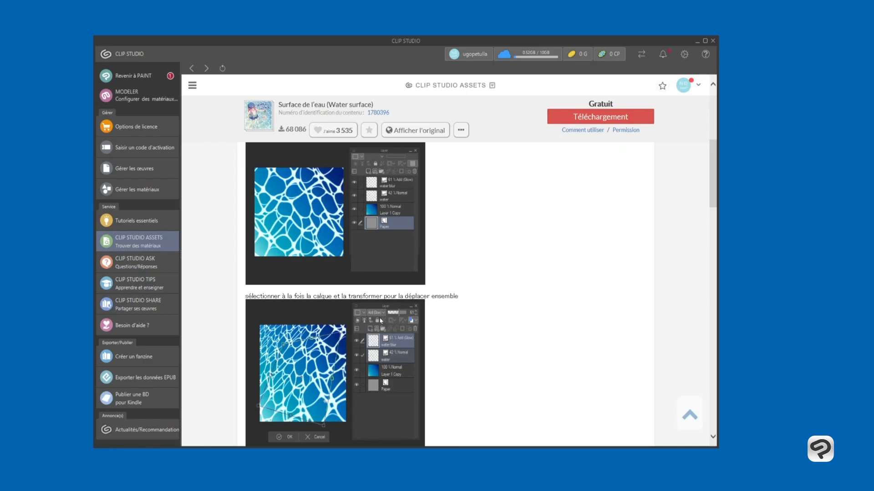
pyautogui.scroll(-2, 380, 320)
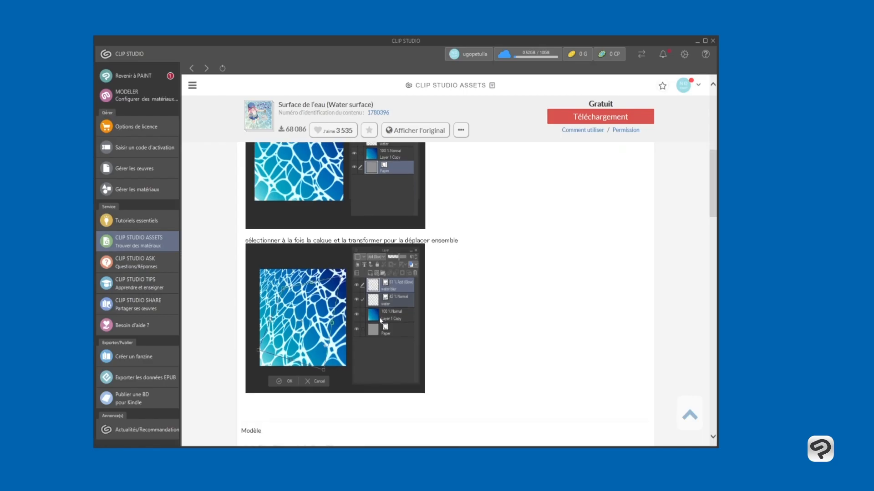
# - Download the Surface de l'eau (Water surface) material from CLIP STUDIO ASSETS
pyautogui.scroll(6, 380, 320)
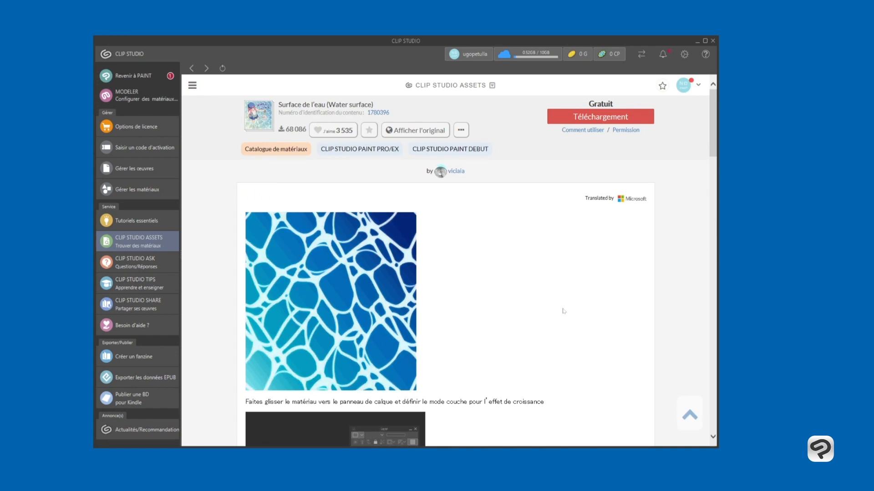
pyautogui.click(583, 122)
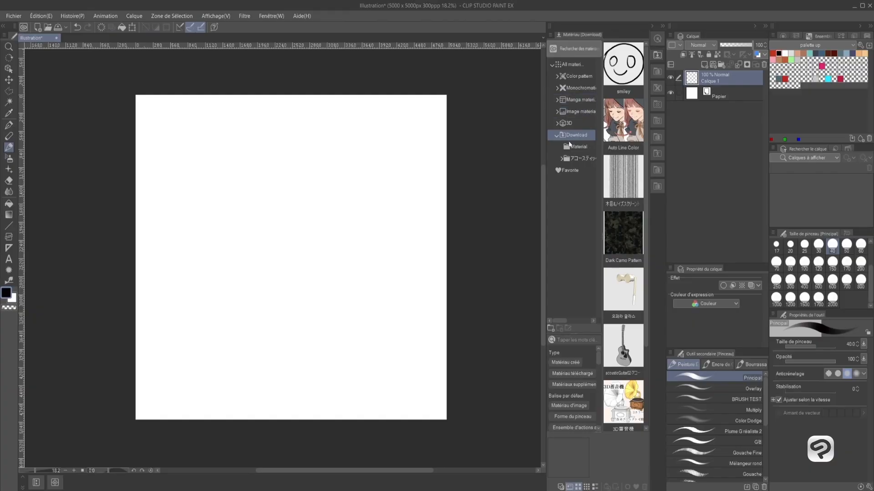
# - Switch to Clip Studio Paint and select the water blur material in the Download folder of the materials
pyautogui.click(574, 159)
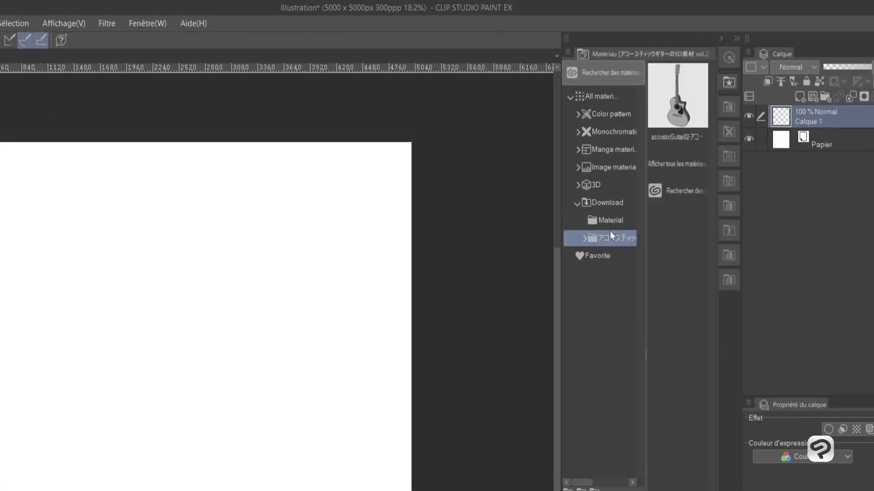
pyautogui.click(597, 253)
pyautogui.click(602, 203)
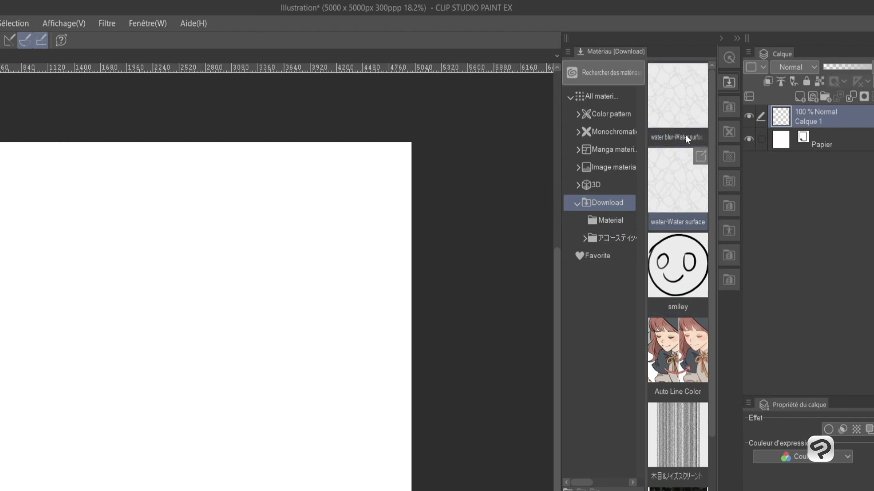
pyautogui.click(695, 121)
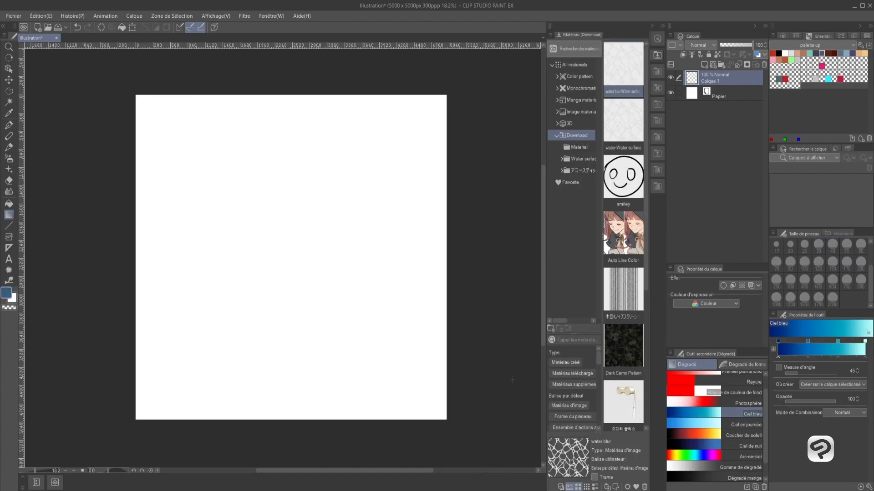
# - Cover Calque 1 with a diagonal Ciel bleu gradient and place the water material over it
pyautogui.moveTo(192, 372); pyautogui.dragTo(389, 129)
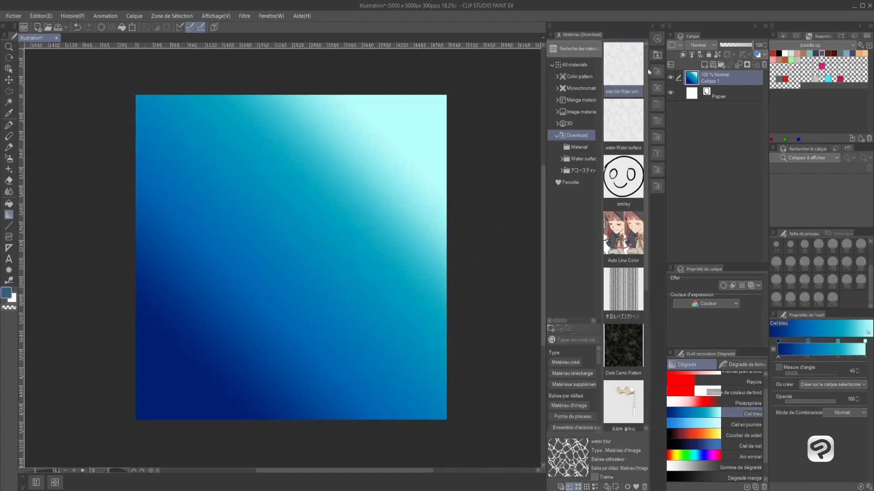
pyautogui.moveTo(623, 122); pyautogui.dragTo(327, 260)
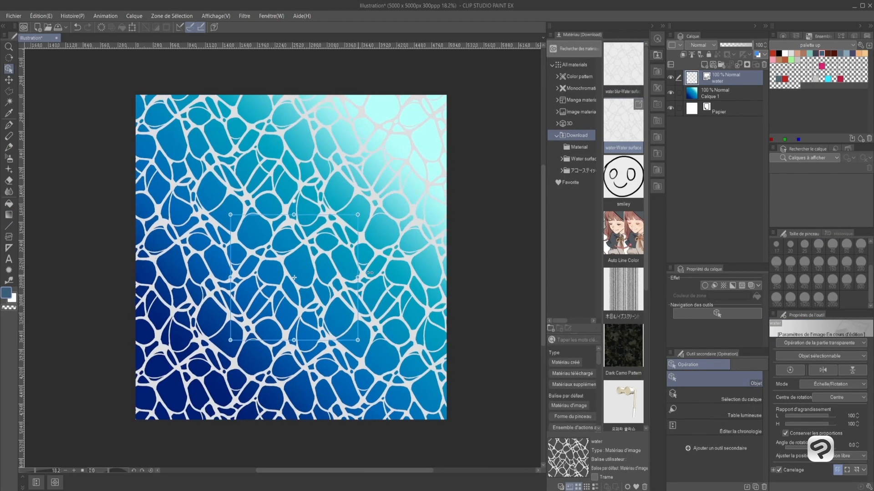
pyautogui.click(739, 45)
# - Try to place the water blur material over the water pattern on the gradient
pyautogui.moveTo(623, 65); pyautogui.dragTo(347, 323)
pyautogui.click(348, 312)
pyautogui.hotkey('ctrl', 'z')
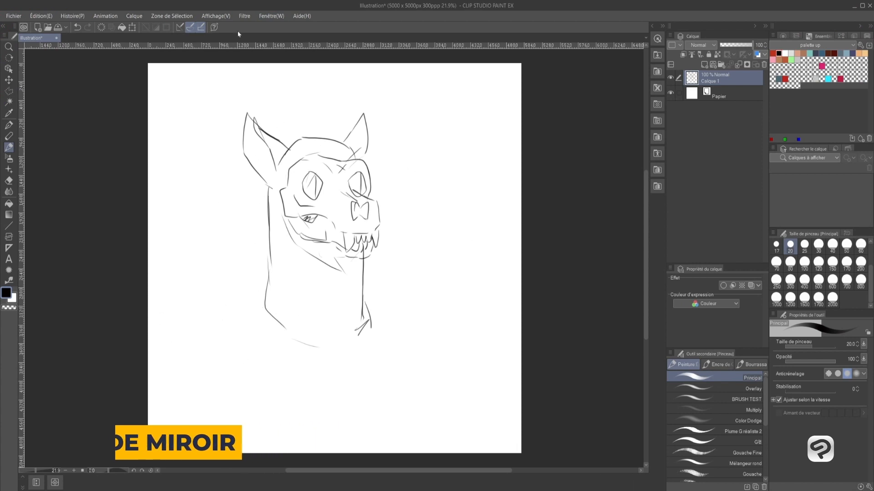
# - Open a second window of the skull illustration and dock it side by side with the original view
pyautogui.click(275, 19)
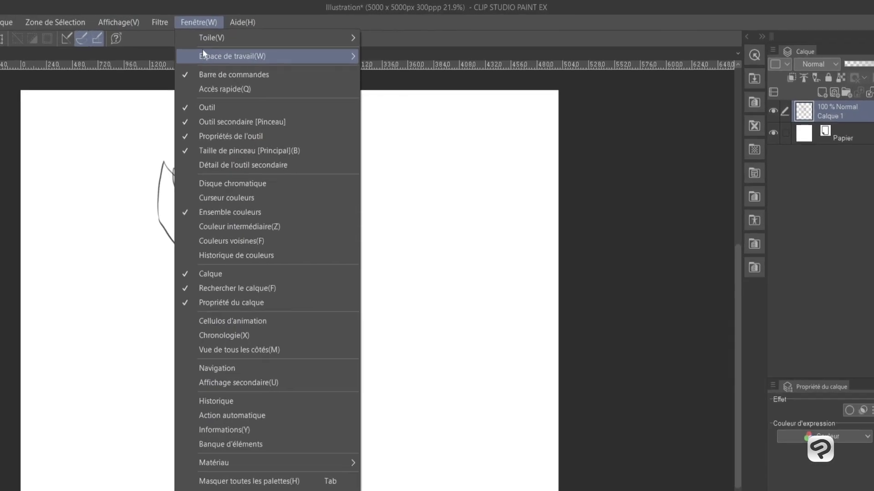
pyautogui.moveTo(282, 27)
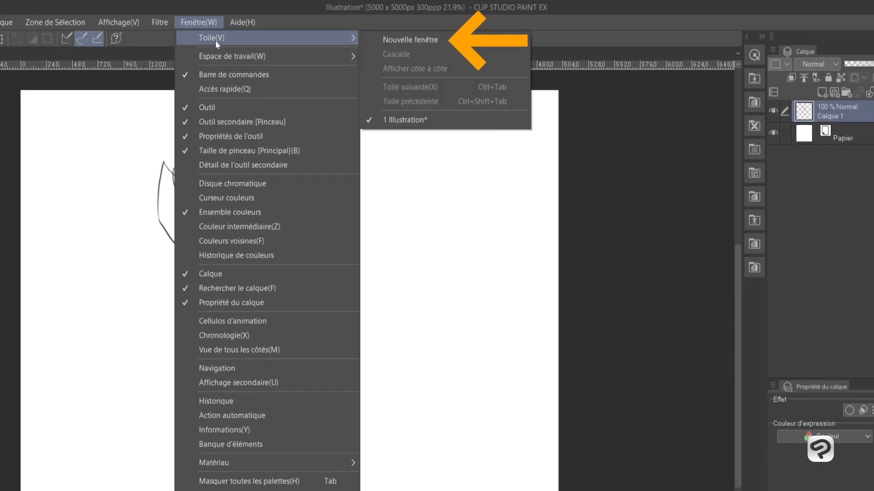
pyautogui.click(428, 28)
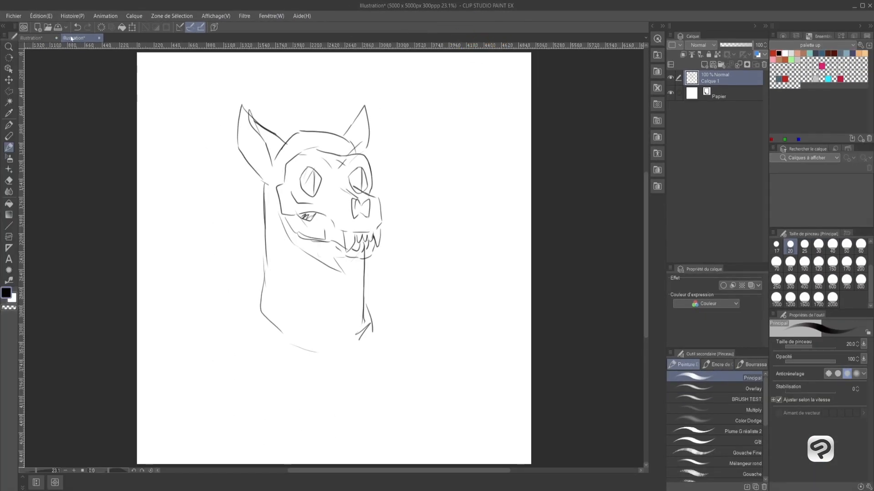
pyautogui.click(30, 39)
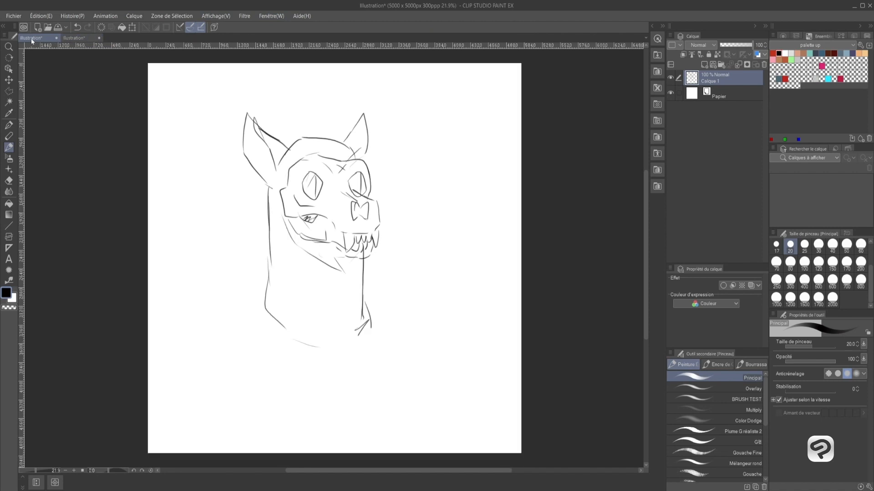
pyautogui.click(76, 39)
pyautogui.moveTo(76, 39); pyautogui.dragTo(648, 111)
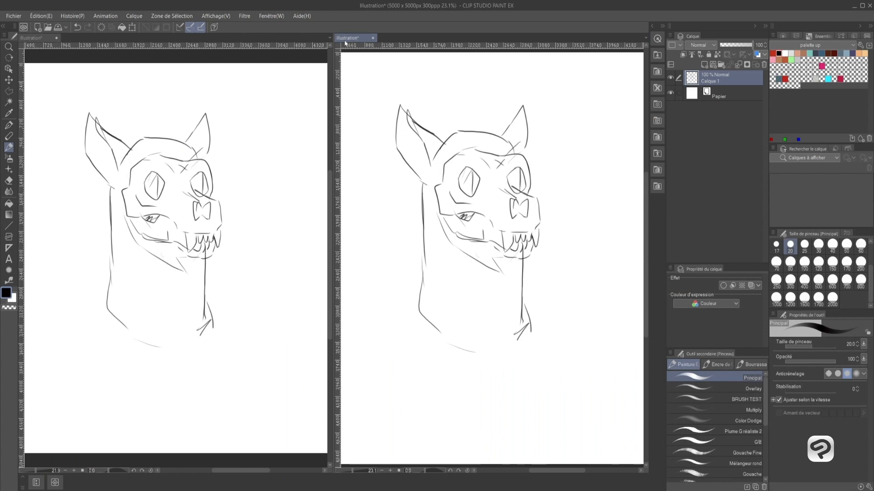
# - Try drawing two test ovals beside the skull in the original view and undo them
pyautogui.moveTo(256, 234)
pyautogui.mouseDown()
pyautogui.moveTo(237, 289)
pyautogui.moveTo(276, 257)
pyautogui.mouseUp()
pyautogui.moveTo(269, 244); pyautogui.dragTo(270, 246)
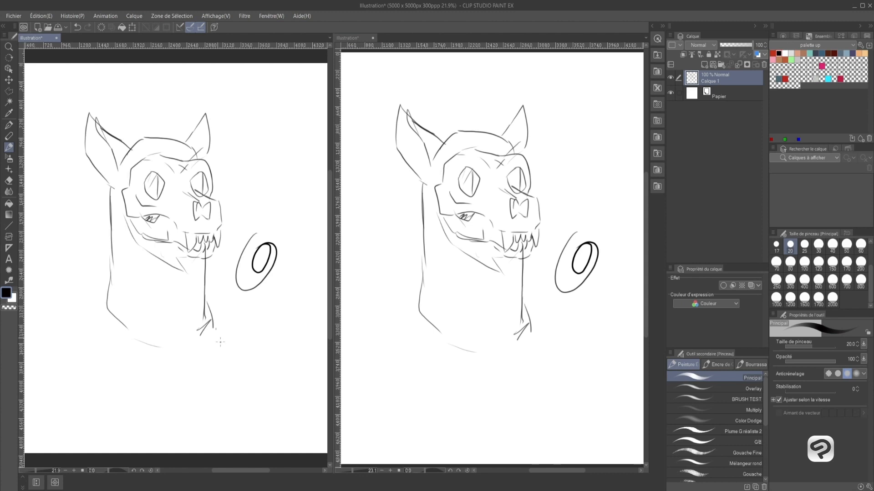
pyautogui.hotkey('ctrl', 'z')
pyautogui.hotkey('ctrl', 'z')
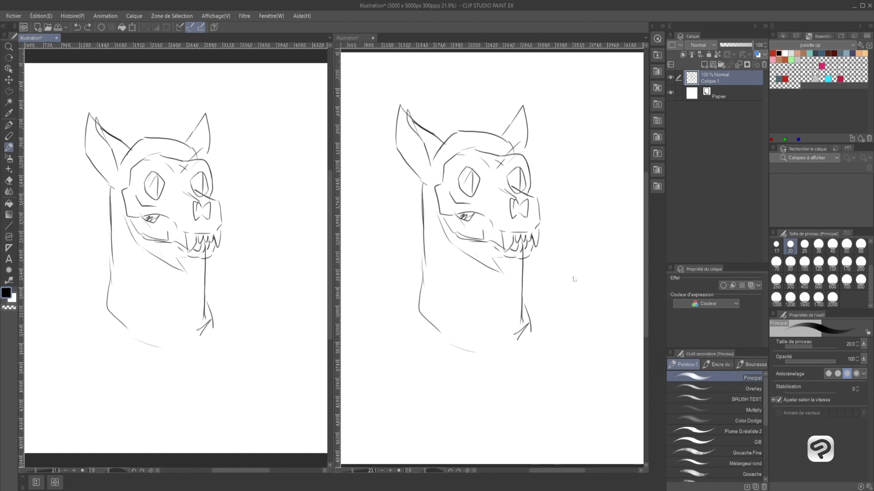
# - Flip the second view horizontally and widen it, and sketch shoulder and chest lines below the creature's neck
pyautogui.click(360, 37)
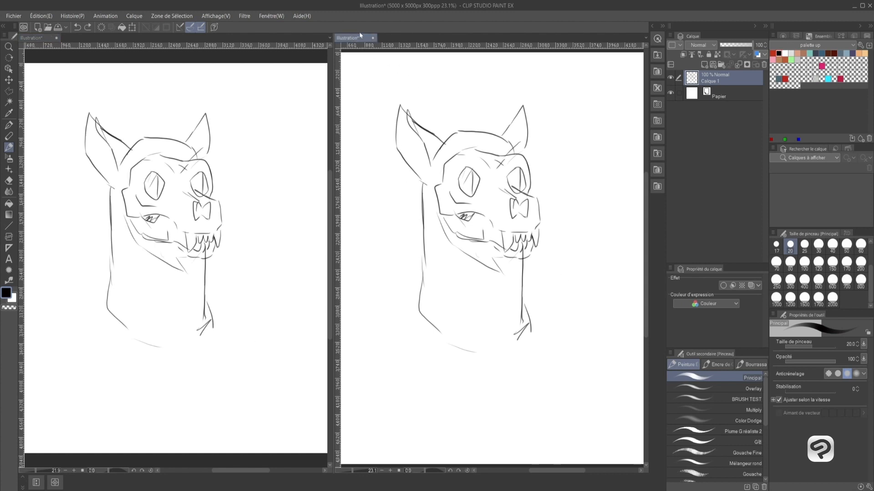
pyautogui.press('h')
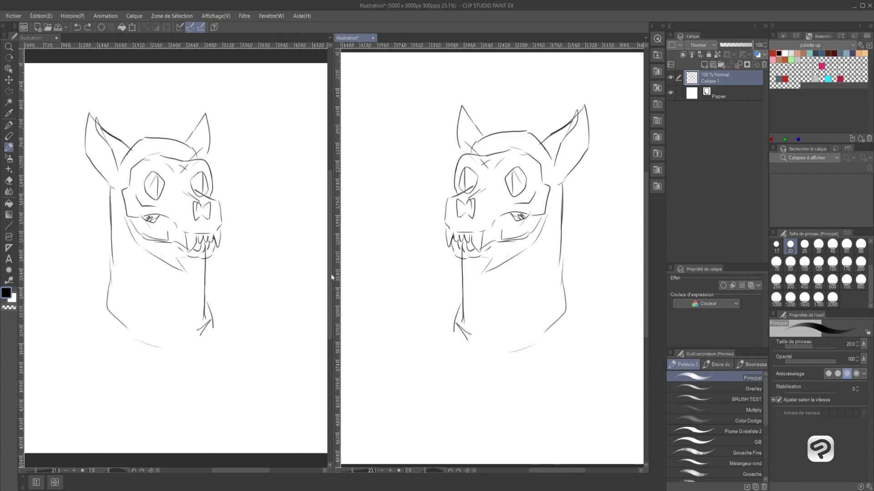
pyautogui.moveTo(333, 275); pyautogui.dragTo(248, 283)
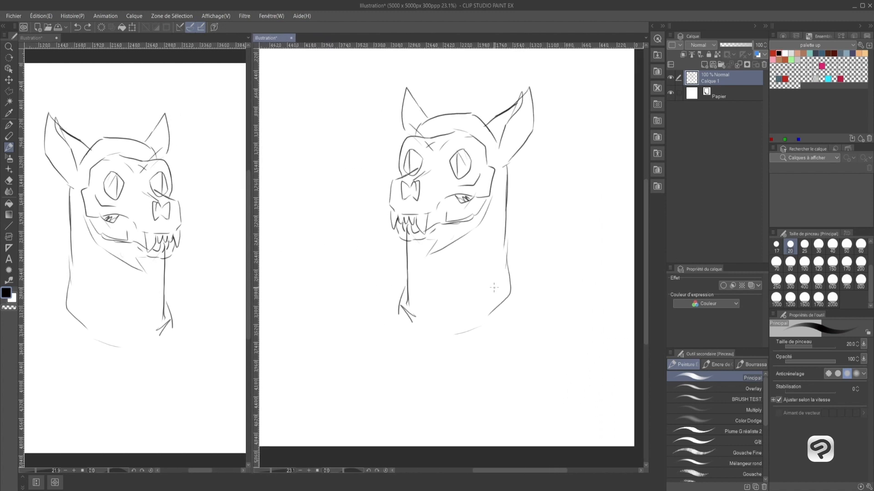
pyautogui.moveTo(509, 273); pyautogui.dragTo(541, 310)
pyautogui.moveTo(456, 308); pyautogui.dragTo(480, 291)
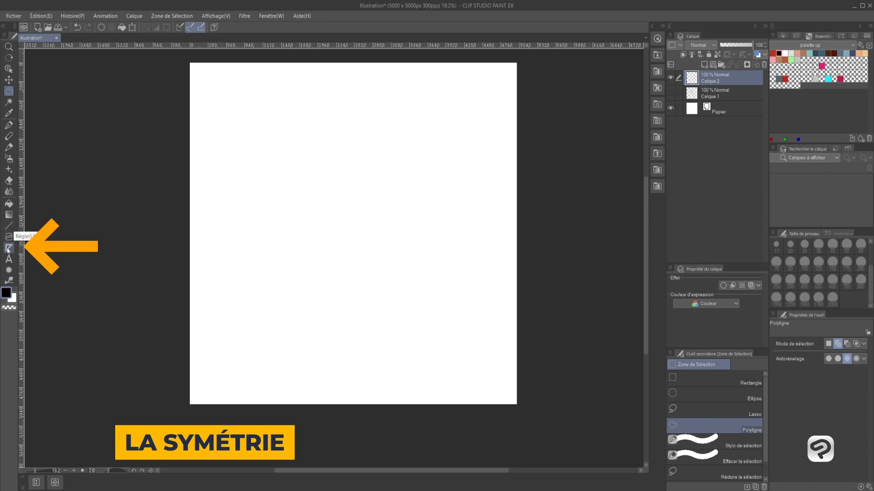
# - Create a vertical symmetry ruler with 2 lines down the middle of the canvas on Calque 2
pyautogui.click(8, 249)
pyautogui.click(748, 475)
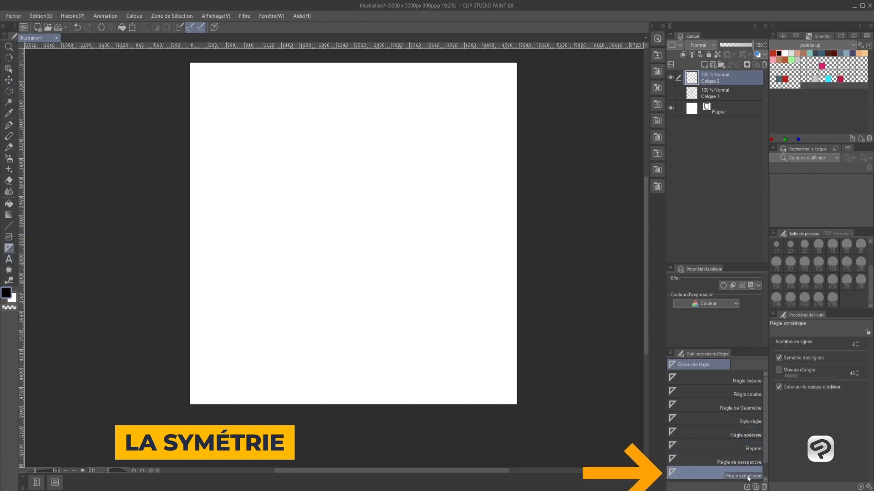
pyautogui.scroll(-1, 762, 466)
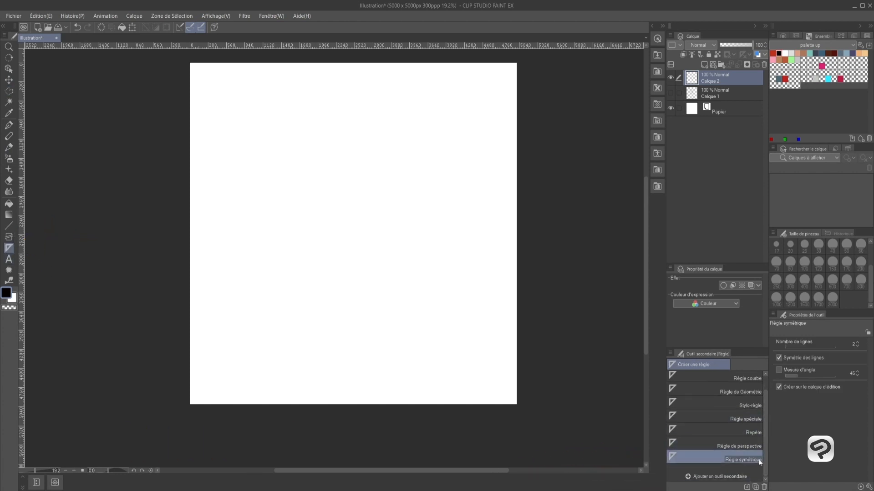
pyautogui.moveTo(348, 107); pyautogui.dragTo(348, 368)
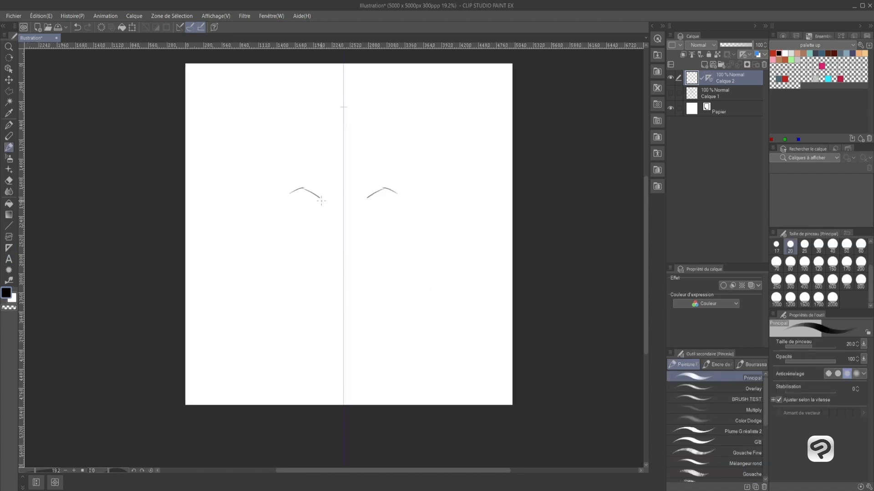
# - Sketch a symmetrical face with the Principal brush at size 20: eyes, brows, nose, lips, jaw and ears
pyautogui.moveTo(282, 187); pyautogui.dragTo(304, 187)
pyautogui.moveTo(290, 198); pyautogui.dragTo(321, 200)
pyautogui.moveTo(281, 173); pyautogui.dragTo(327, 186)
pyautogui.moveTo(331, 242)
pyautogui.mouseDown()
pyautogui.moveTo(343, 249)
pyautogui.moveTo(335, 246)
pyautogui.mouseUp()
pyautogui.moveTo(336, 258); pyautogui.dragTo(320, 268)
pyautogui.moveTo(336, 269)
pyautogui.mouseDown()
pyautogui.moveTo(317, 271)
pyautogui.moveTo(337, 281)
pyautogui.mouseUp()
pyautogui.moveTo(339, 280); pyautogui.dragTo(344, 283)
pyautogui.moveTo(305, 171); pyautogui.dragTo(333, 182)
pyautogui.moveTo(320, 205); pyautogui.dragTo(327, 218)
pyautogui.moveTo(313, 299); pyautogui.dragTo(335, 313)
pyautogui.moveTo(295, 246); pyautogui.dragTo(312, 282)
pyautogui.moveTo(431, 207); pyautogui.dragTo(412, 255)
pyautogui.moveTo(415, 203); pyautogui.dragTo(408, 257)
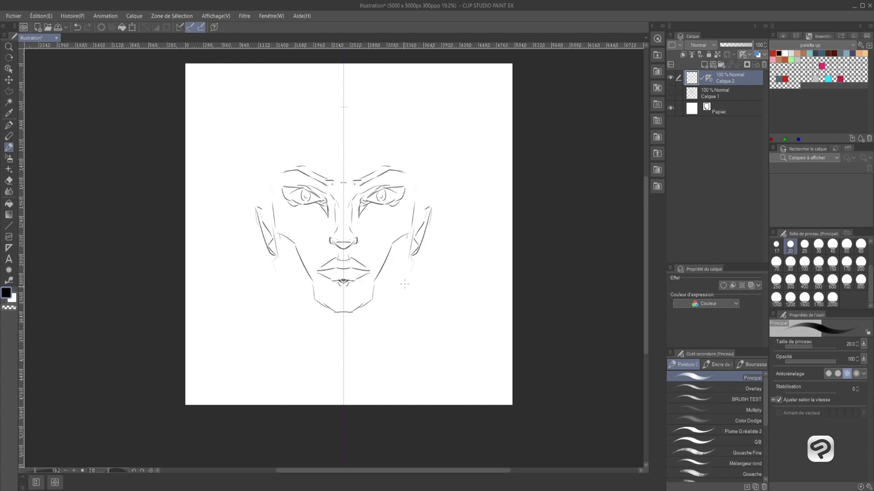
# - Add the mirrored neck, collar, hairline and long hair around the symmetrical face
pyautogui.moveTo(279, 261); pyautogui.dragTo(320, 309)
pyautogui.moveTo(286, 332); pyautogui.dragTo(328, 390)
pyautogui.moveTo(303, 117); pyautogui.dragTo(266, 182)
pyautogui.moveTo(323, 87); pyautogui.dragTo(296, 112)
pyautogui.moveTo(286, 75); pyautogui.dragTo(234, 368)
pyautogui.moveTo(282, 118); pyautogui.dragTo(344, 120)
pyautogui.moveTo(275, 160); pyautogui.dragTo(279, 232)
pyautogui.moveTo(301, 206)
pyautogui.mouseDown()
pyautogui.moveTo(301, 287)
pyautogui.moveTo(328, 387)
pyautogui.mouseUp()
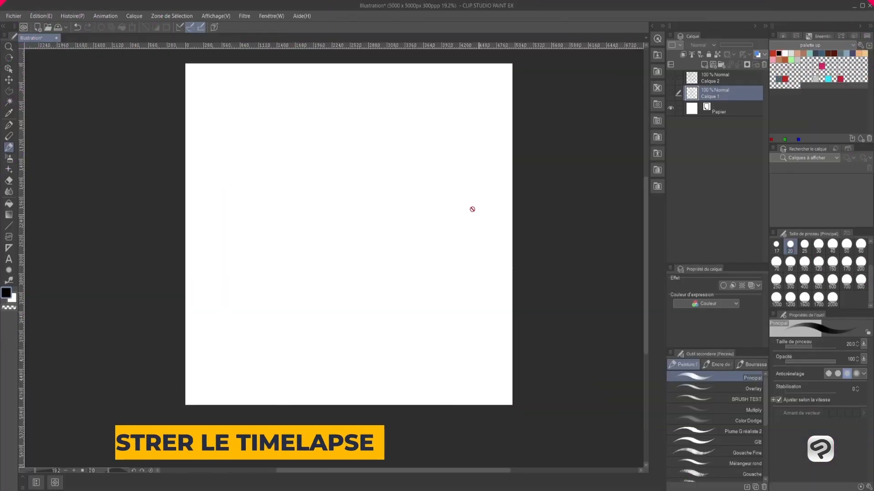
# - Bring up the timelapse commands for the illustration
pyautogui.click(14, 15)
pyautogui.moveTo(48, 178)
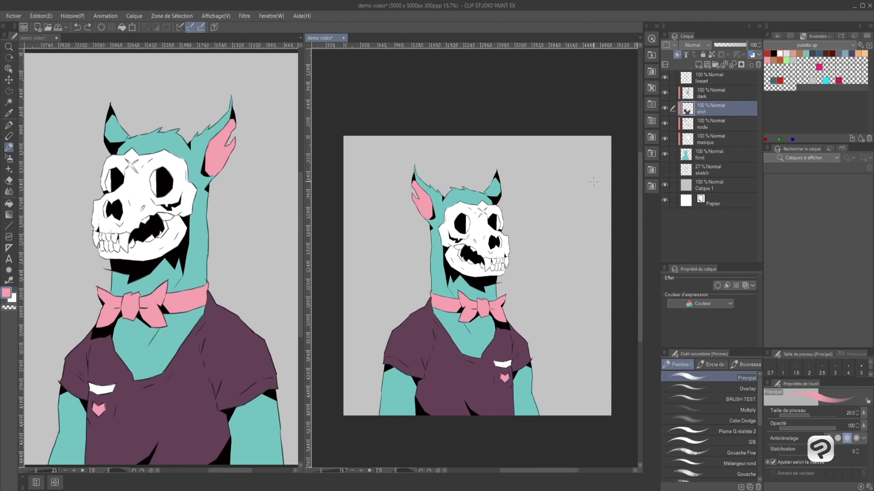
# - Show the Auto Action palette and run the Créer le calque brouillon action above the lineart layer
pyautogui.click(269, 17)
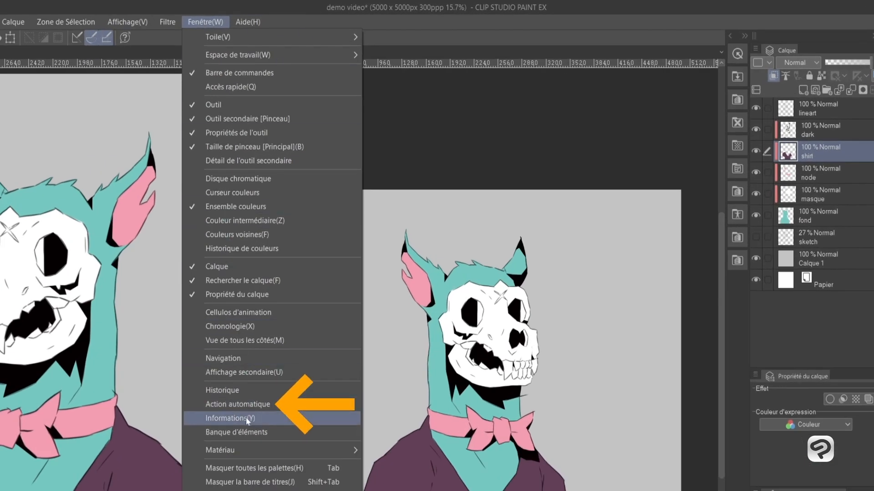
pyautogui.click(295, 290)
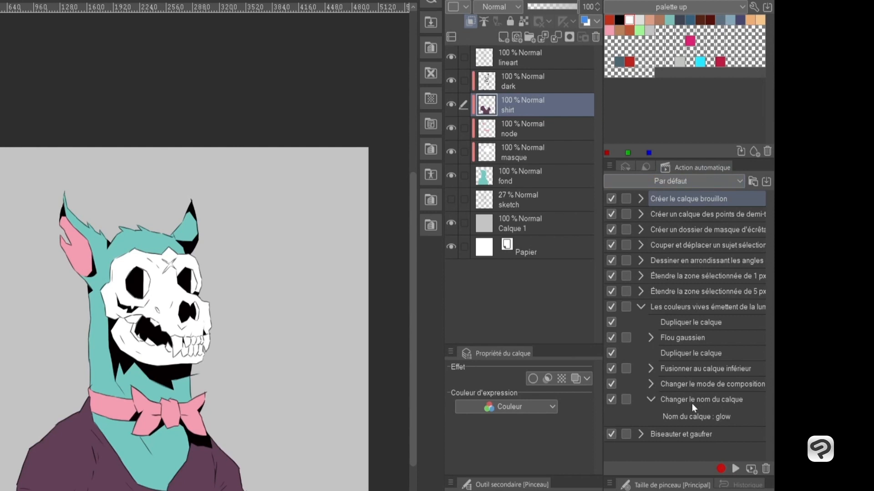
pyautogui.click(522, 64)
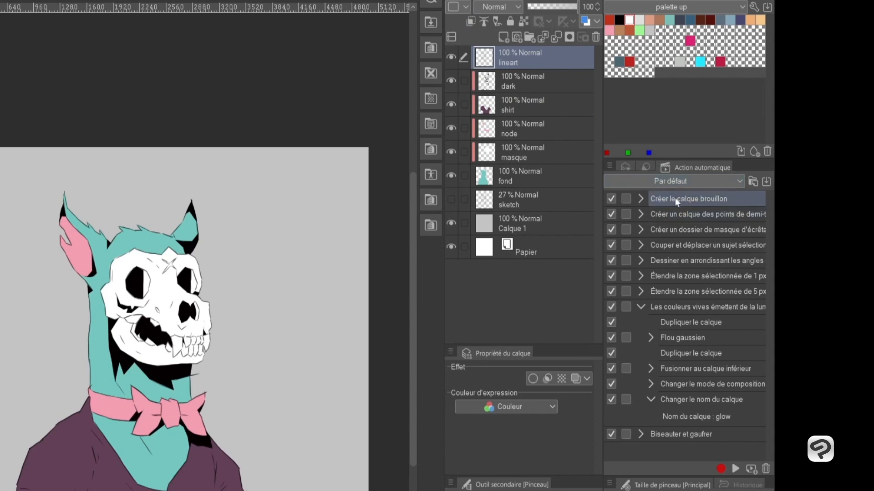
pyautogui.click(733, 469)
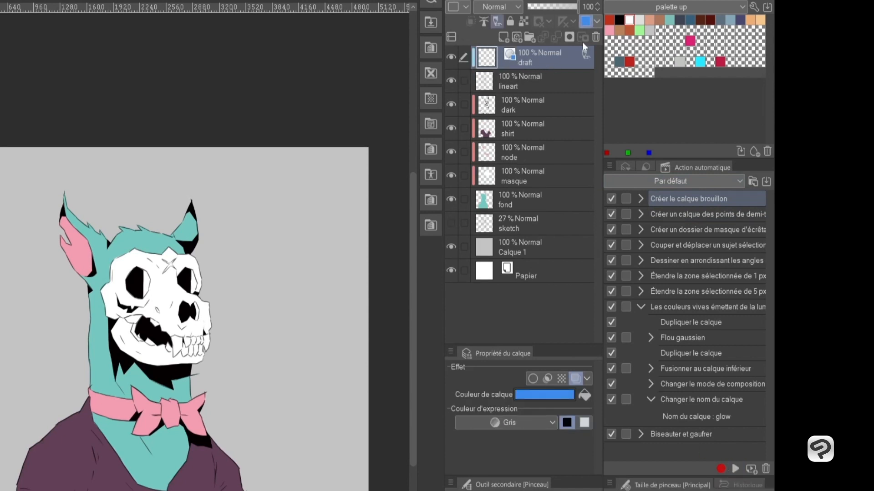
# - Sketch a few rough strokes on the draft layer around the character
pyautogui.moveTo(289, 207); pyautogui.dragTo(250, 299)
pyautogui.moveTo(295, 223)
pyautogui.mouseDown()
pyautogui.moveTo(325, 236)
pyautogui.moveTo(287, 331)
pyautogui.mouseUp()
pyautogui.moveTo(337, 297); pyautogui.dragTo(284, 371)
pyautogui.moveTo(333, 332); pyautogui.dragTo(273, 390)
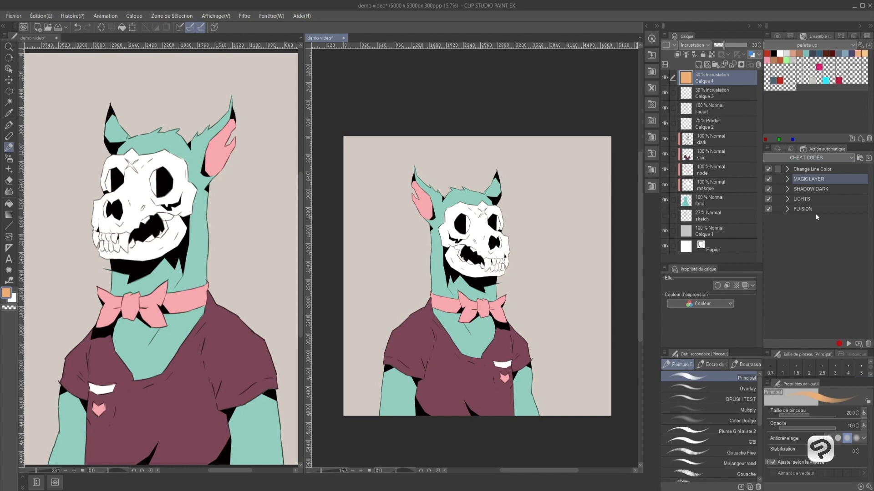
# - Add a new auto action named SATURATION to the CHEAT CODES set
pyautogui.click(794, 169)
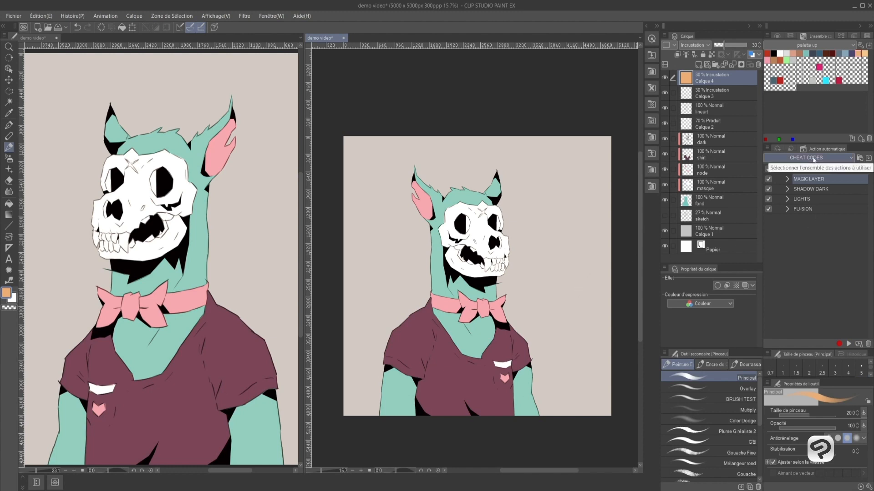
pyautogui.rightClick(810, 247)
pyautogui.click(746, 264)
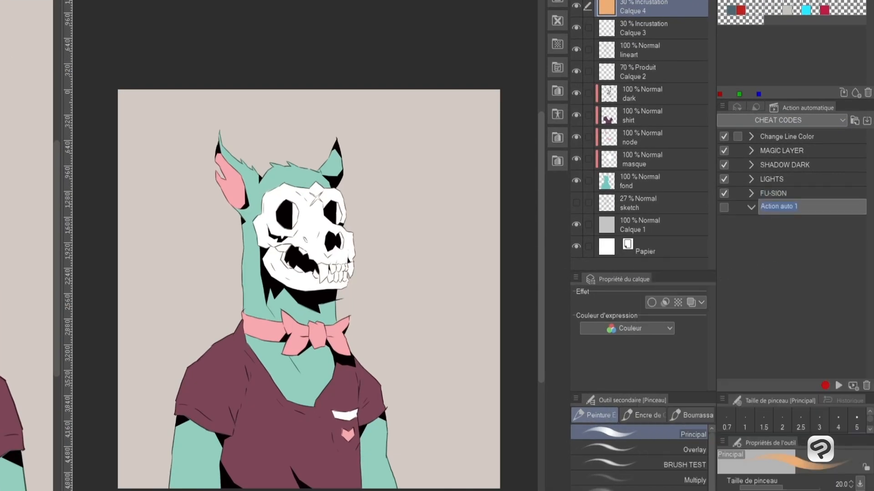
pyautogui.write('SATURATION')
pyautogui.click(800, 213)
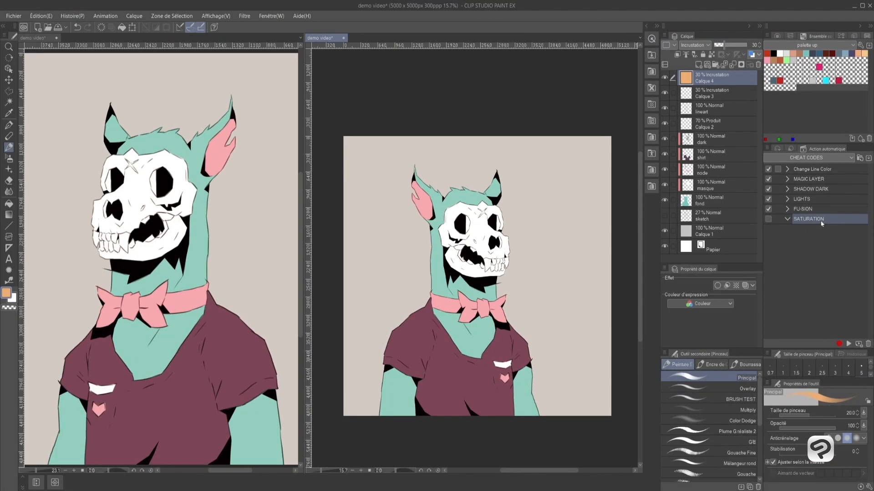
# - Select the shirt layer and try a saturation of 100 with the Teinte/Saturation/Luminosité correction
pyautogui.click(707, 157)
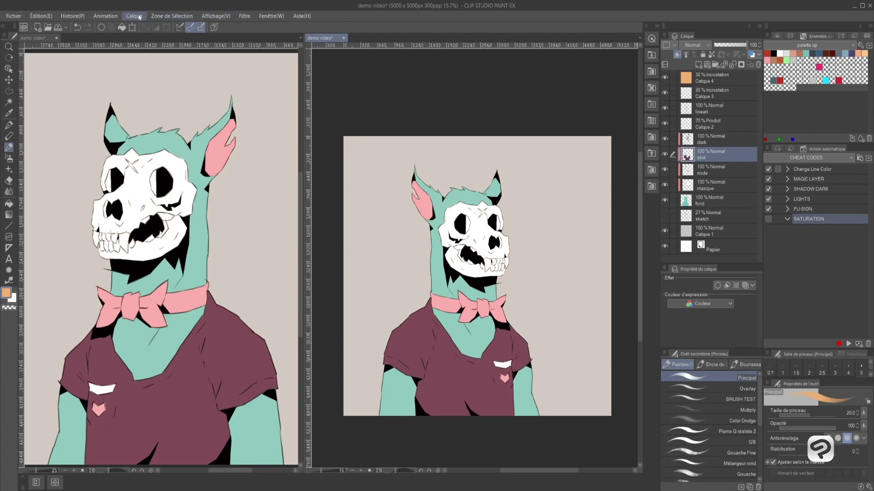
pyautogui.click(44, 17)
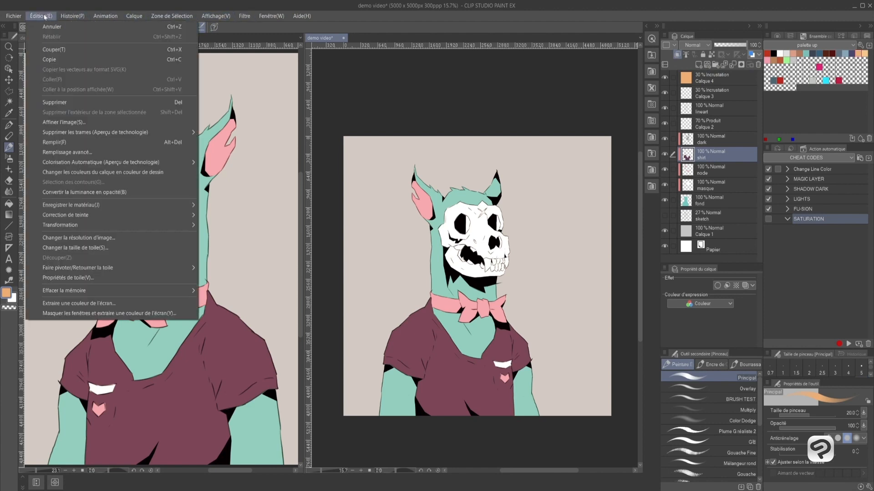
pyautogui.moveTo(85, 223)
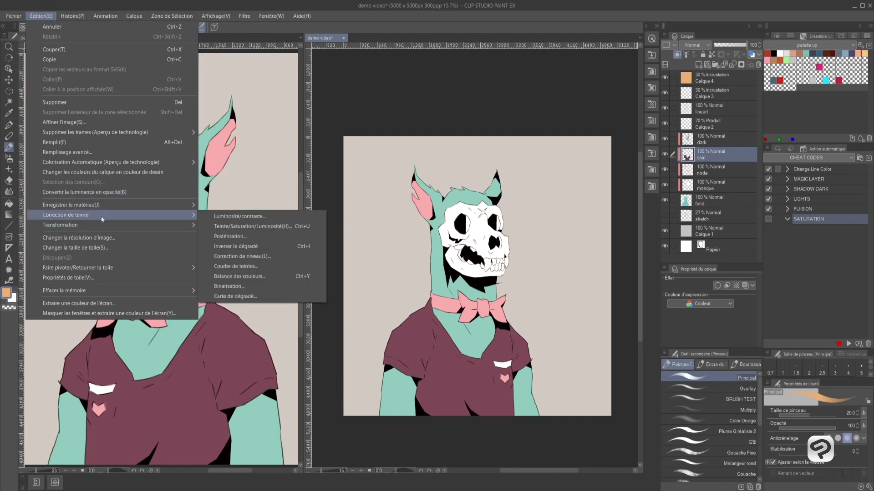
pyautogui.click(276, 226)
pyautogui.moveTo(636, 248); pyautogui.dragTo(669, 250)
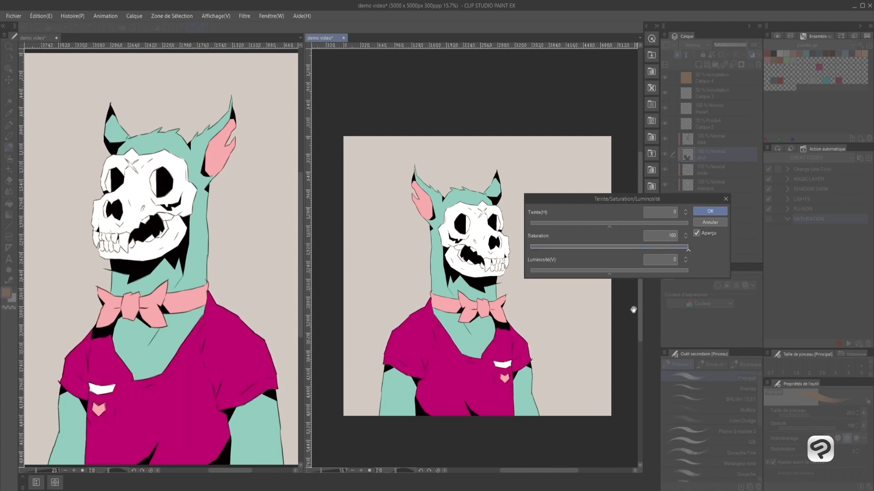
pyautogui.click(708, 223)
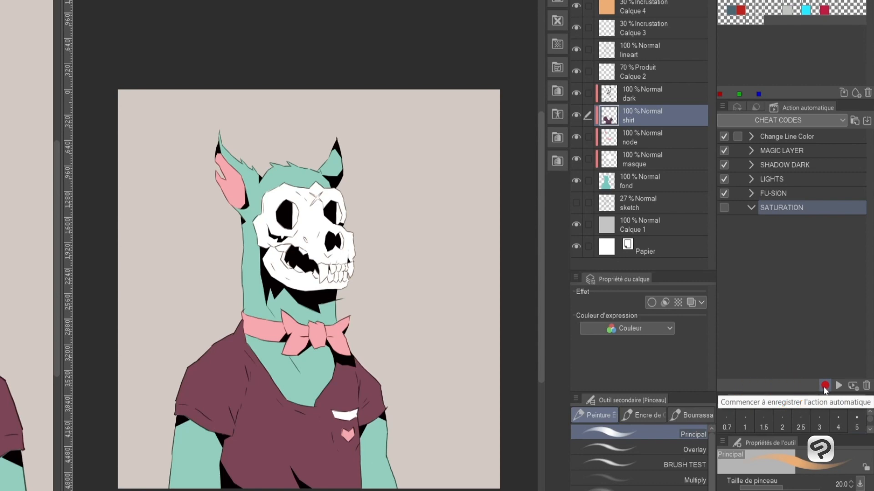
# - Record a Teinte/Saturation/Luminosité correction that strongly raises the shirt layer's saturation into the SATURATION auto action
pyautogui.click(824, 386)
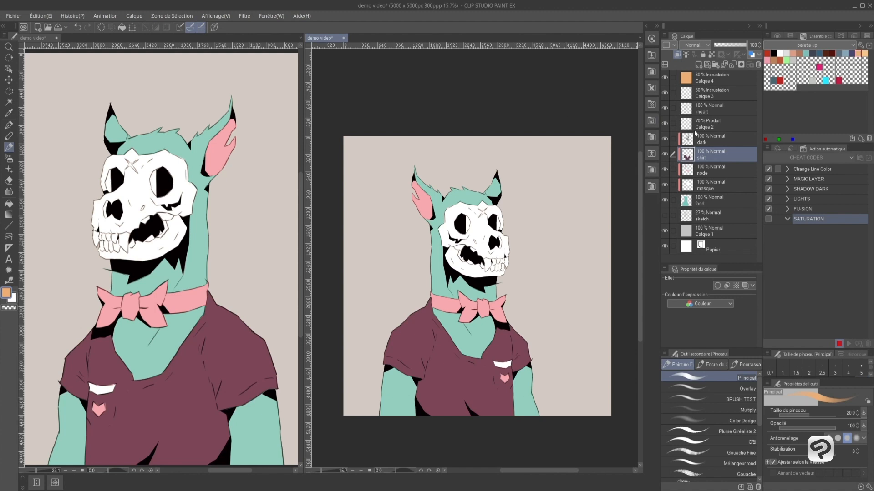
pyautogui.click(41, 17)
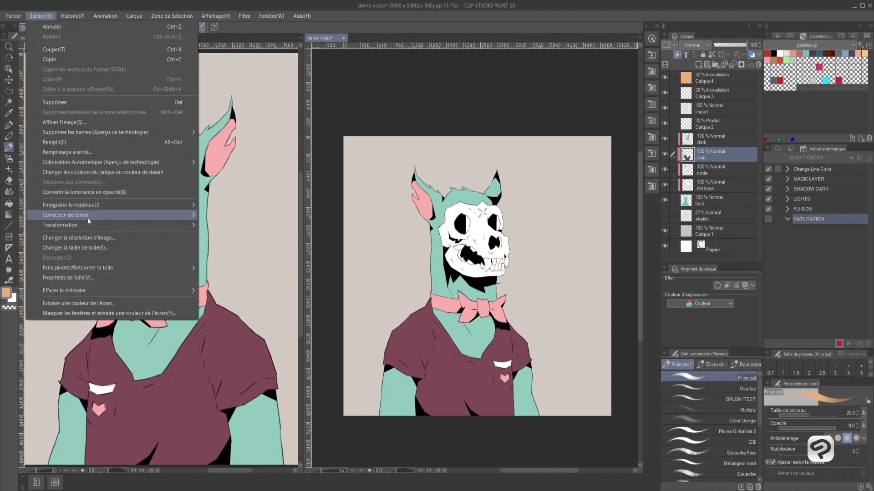
pyautogui.moveTo(136, 214)
pyautogui.click(271, 228)
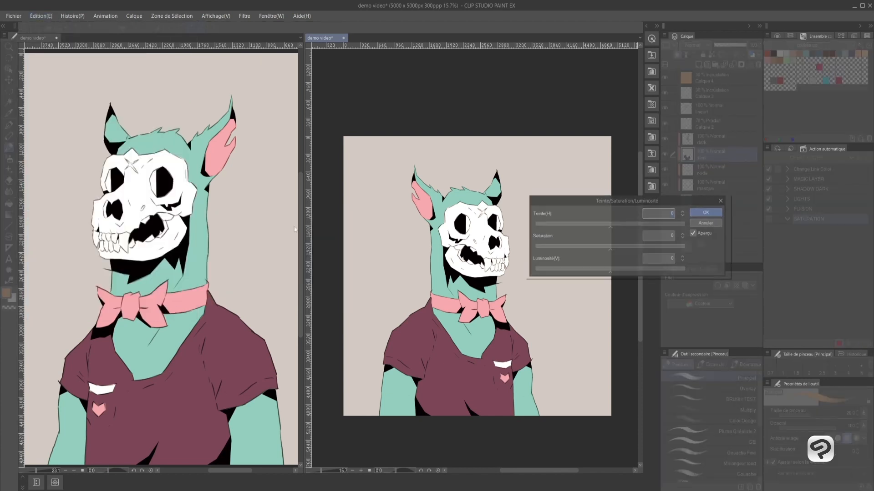
pyautogui.click(643, 250)
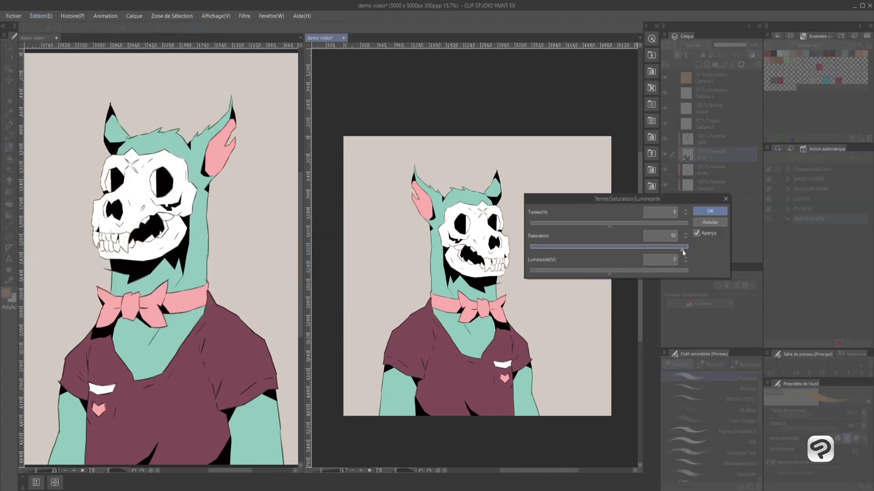
pyautogui.click(710, 211)
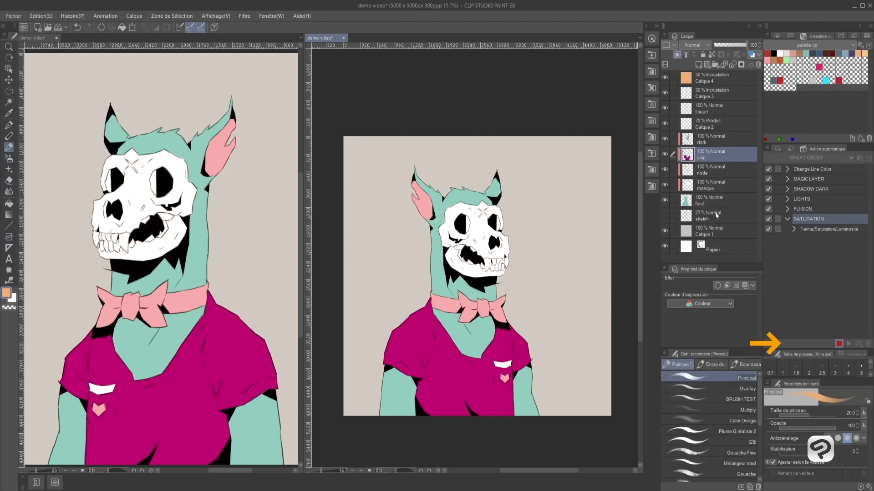
pyautogui.click(838, 345)
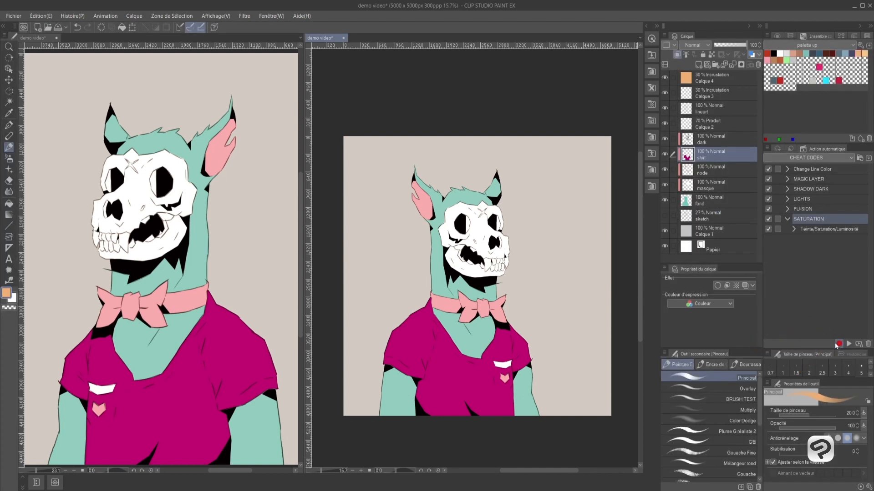
# - Run the SATURATION auto action on the fond layer and select the node layer
pyautogui.click(704, 204)
pyautogui.click(810, 209)
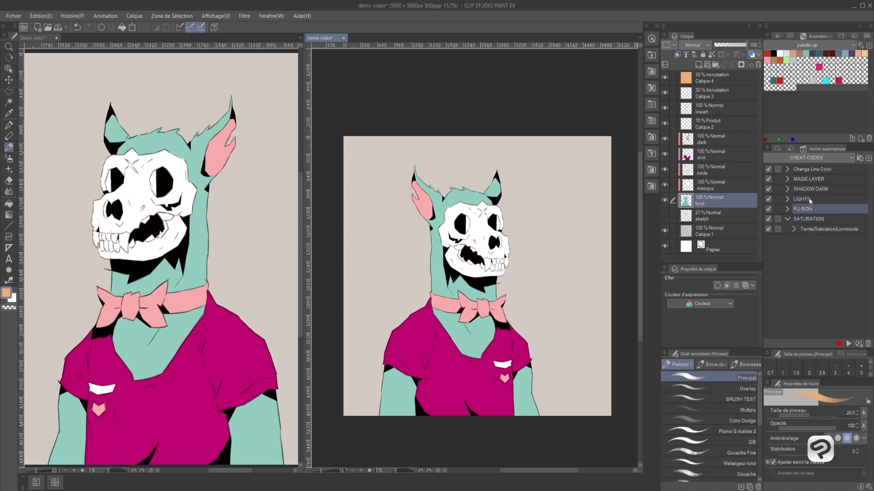
pyautogui.click(812, 220)
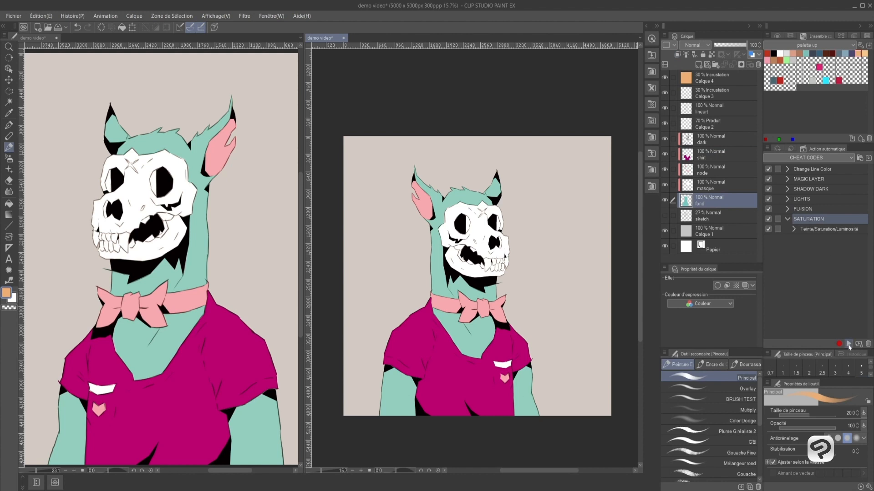
pyautogui.click(849, 345)
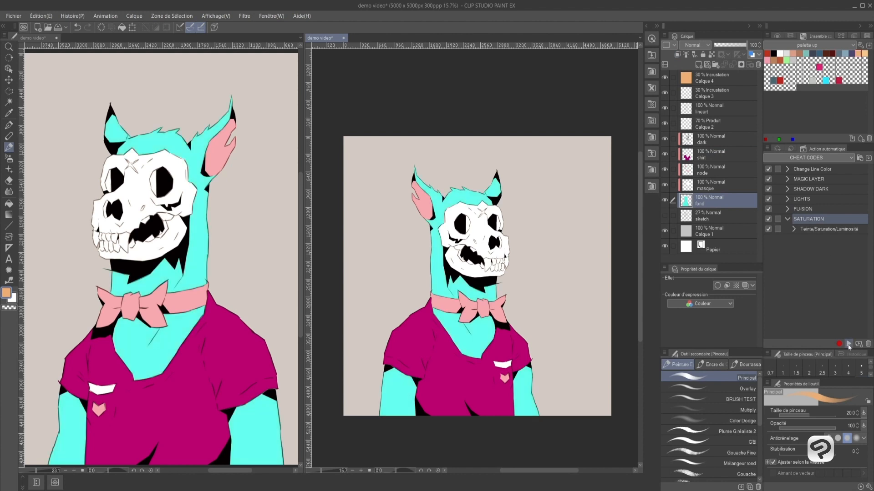
pyautogui.click(707, 169)
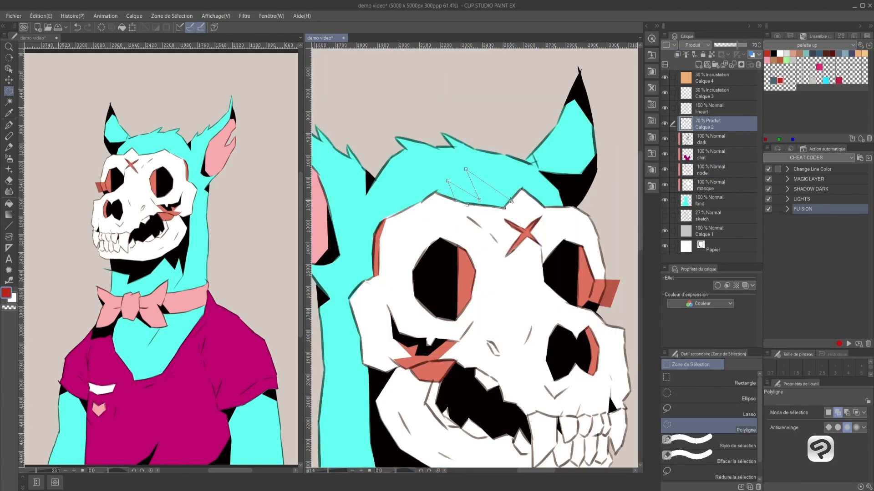
# - Outline angular shadow areas on the skull and bow with polygon selections for the red shading on the 70% Produit layer
pyautogui.click(484, 346)
pyautogui.click(497, 353)
pyautogui.click(514, 356)
pyautogui.click(521, 344)
pyautogui.click(550, 358)
pyautogui.click(547, 347)
pyautogui.click(559, 351)
pyautogui.click(562, 357)
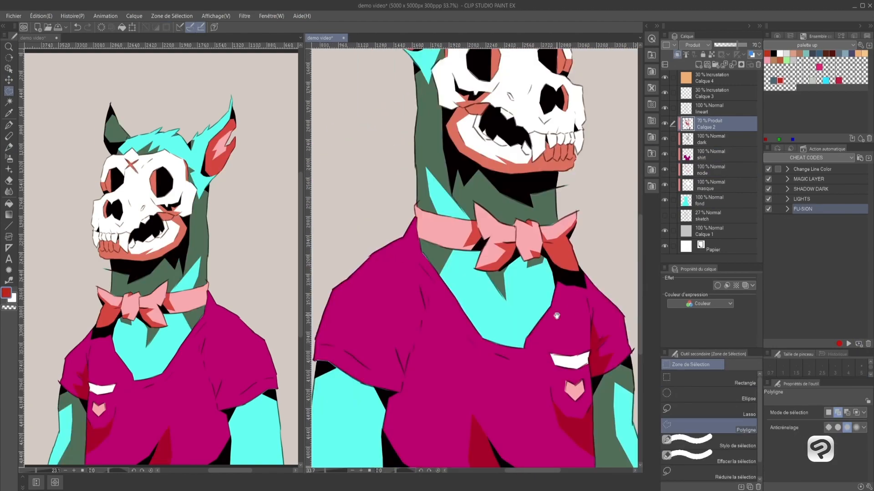
pyautogui.click(558, 254)
pyautogui.click(534, 227)
pyautogui.click(538, 262)
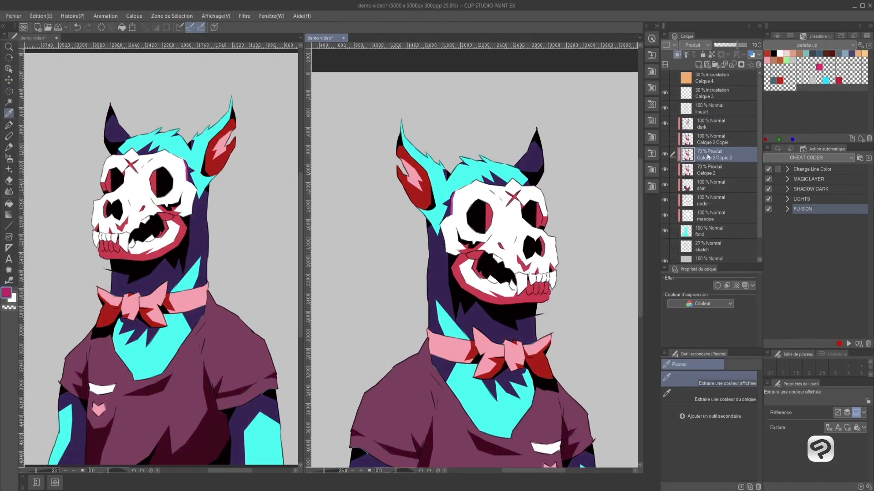
# - Add further polygonal shadow areas around the skull and neck on the Calque 2 Copie 2 layer, using the red swatch
pyautogui.click(544, 377)
pyautogui.click(534, 335)
pyautogui.click(531, 308)
pyautogui.click(566, 318)
pyautogui.click(561, 275)
pyautogui.click(548, 267)
pyautogui.click(536, 275)
pyautogui.click(520, 285)
pyautogui.click(779, 81)
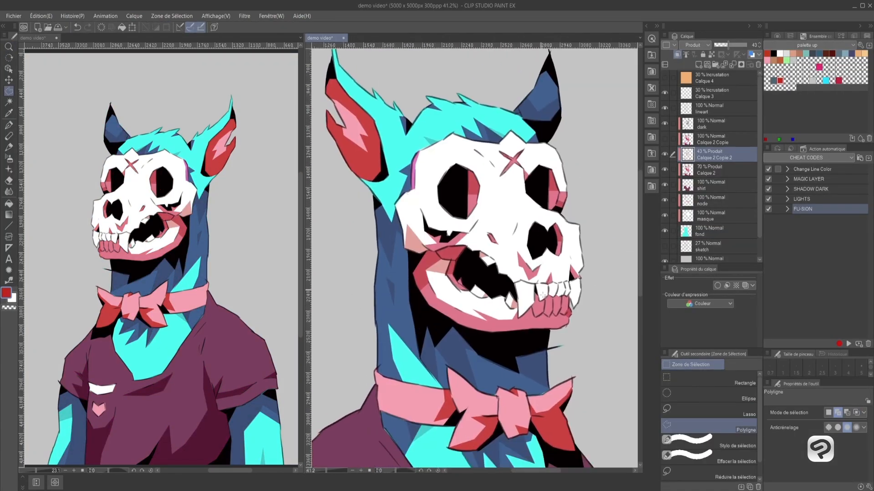
pyautogui.click(438, 329)
pyautogui.click(423, 329)
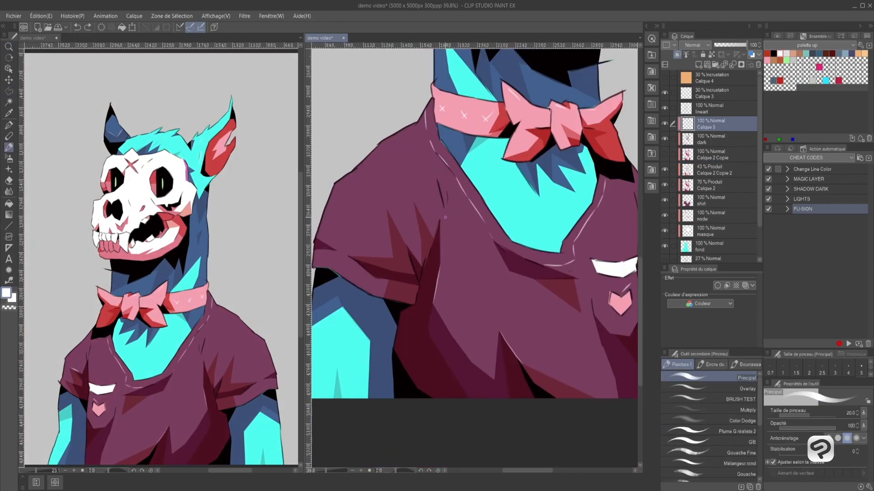
# - Select the lineart layer and add a small light grey brush touch near the shirt collar
pyautogui.click(715, 108)
pyautogui.click(792, 60)
pyautogui.click(530, 233)
pyautogui.press('b')
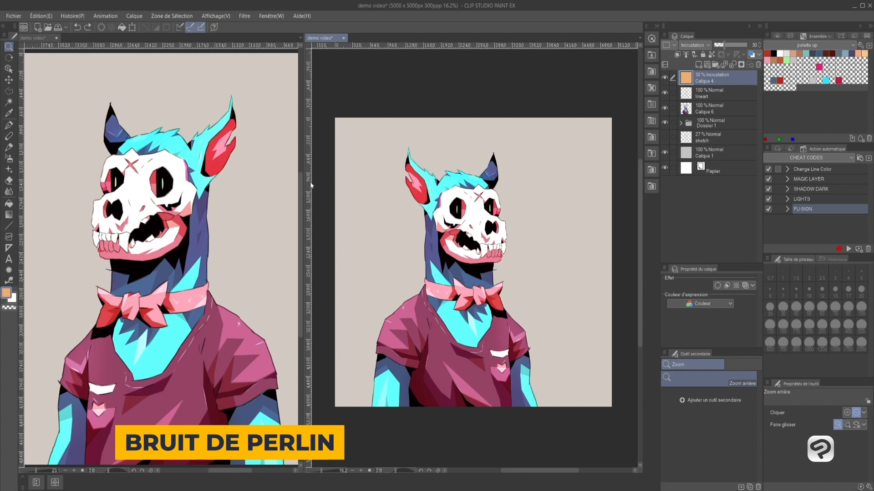
# - Add a new raster layer above the orange Incrustation layer and start the Bruit de Perlin render filter on it
pyautogui.scroll(2, 478, 237)
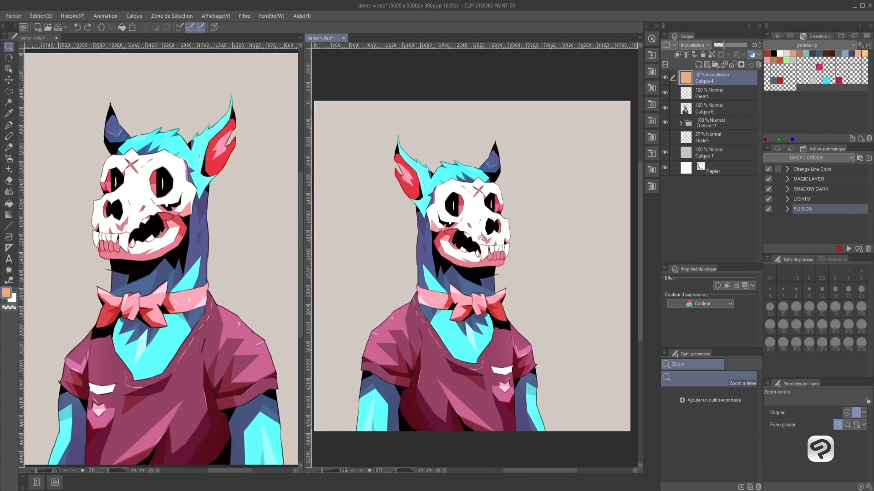
pyautogui.click(480, 238)
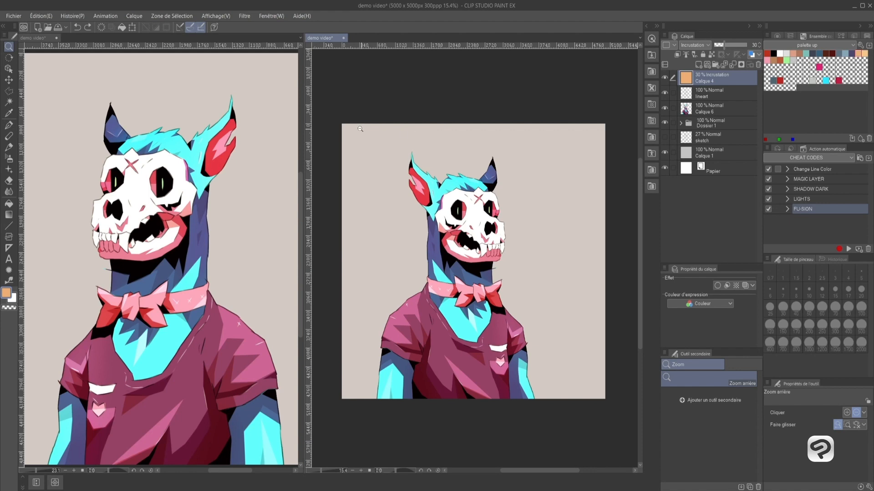
pyautogui.click(699, 68)
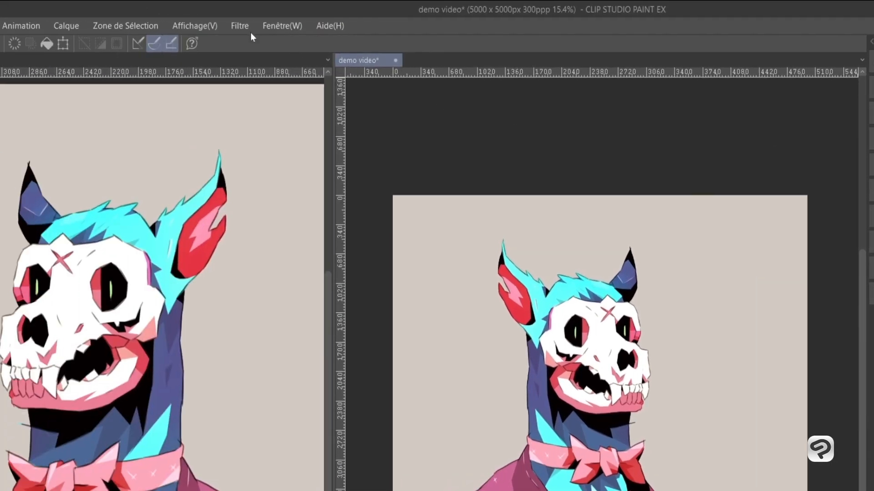
pyautogui.click(241, 26)
pyautogui.moveTo(294, 122)
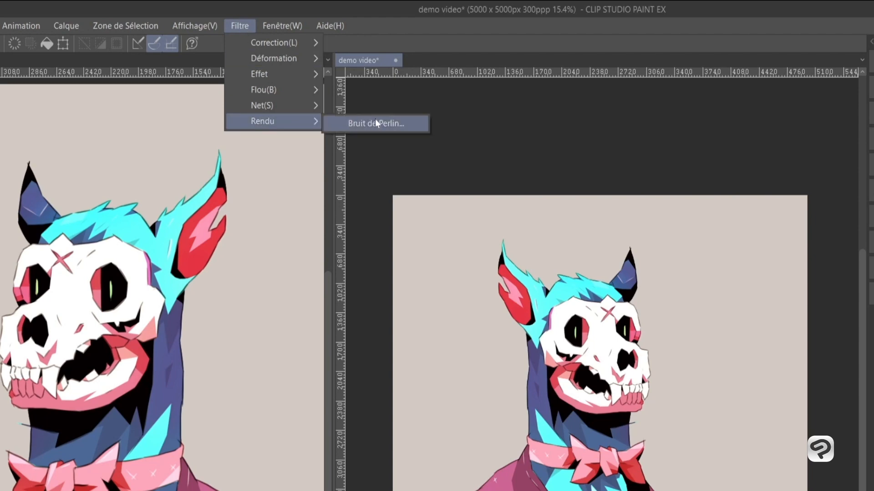
pyautogui.click(375, 122)
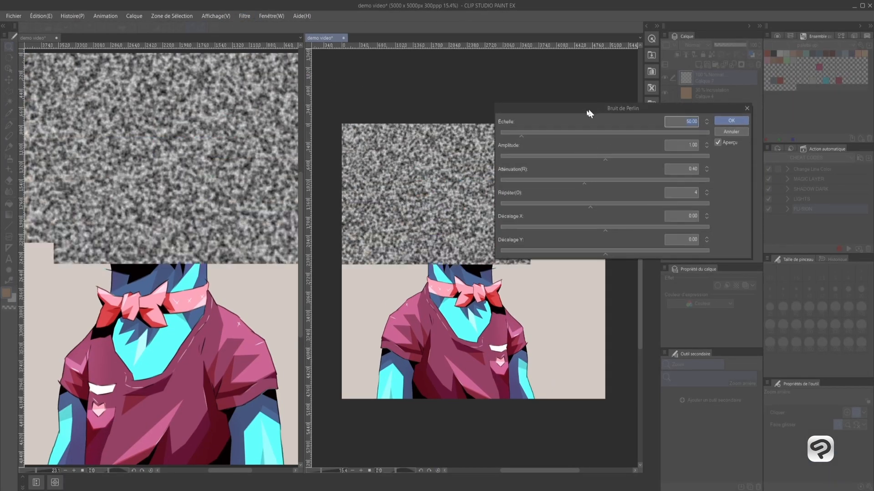
pyautogui.moveTo(589, 113); pyautogui.dragTo(187, 193)
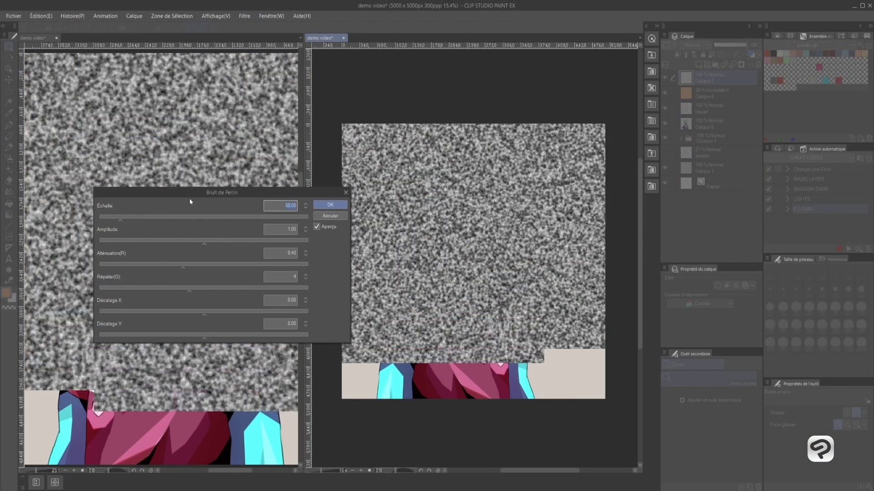
# - Apply the Perlin noise with a scale of about 3 and an amplitude of 0.33
pyautogui.moveTo(114, 220); pyautogui.dragTo(100, 220)
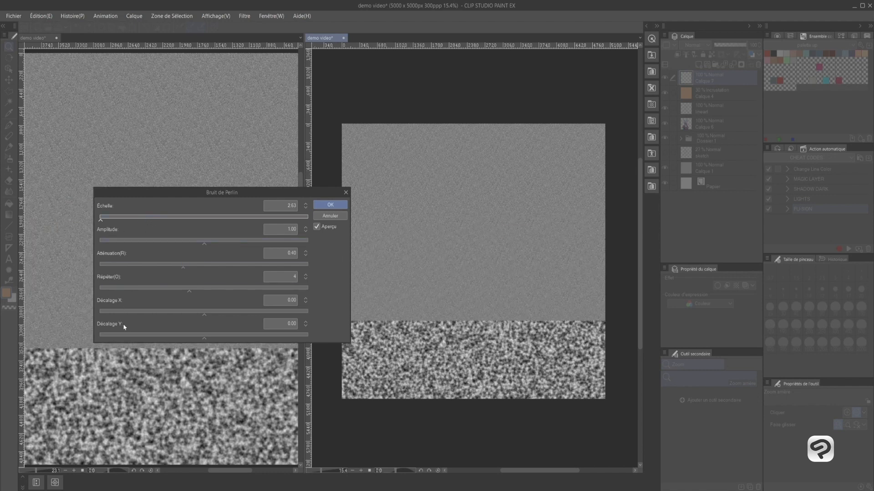
pyautogui.click(123, 244)
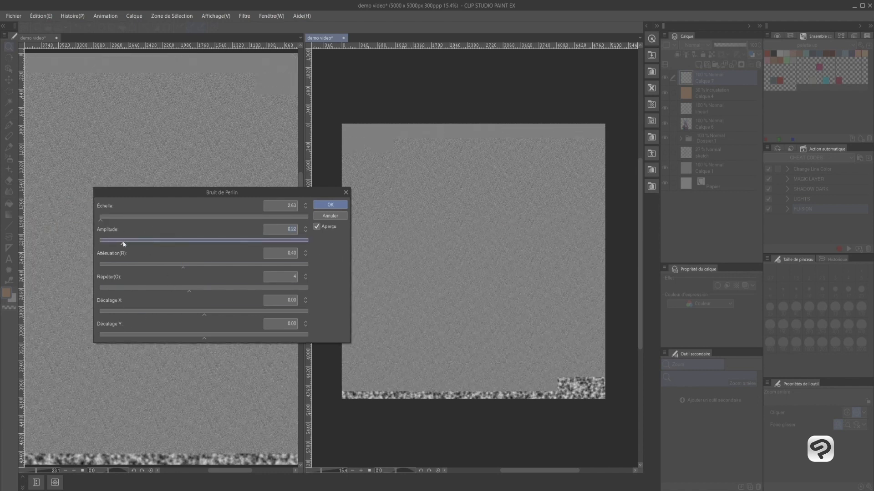
pyautogui.moveTo(124, 244); pyautogui.dragTo(135, 245)
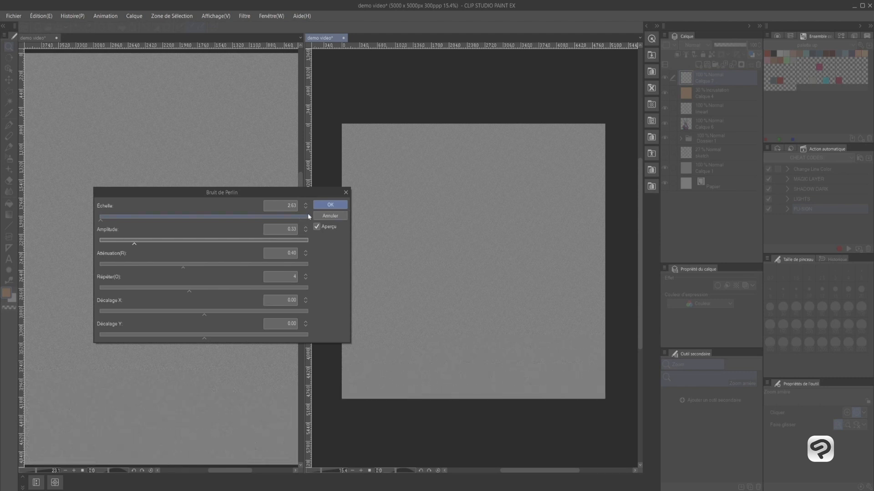
pyautogui.click(330, 205)
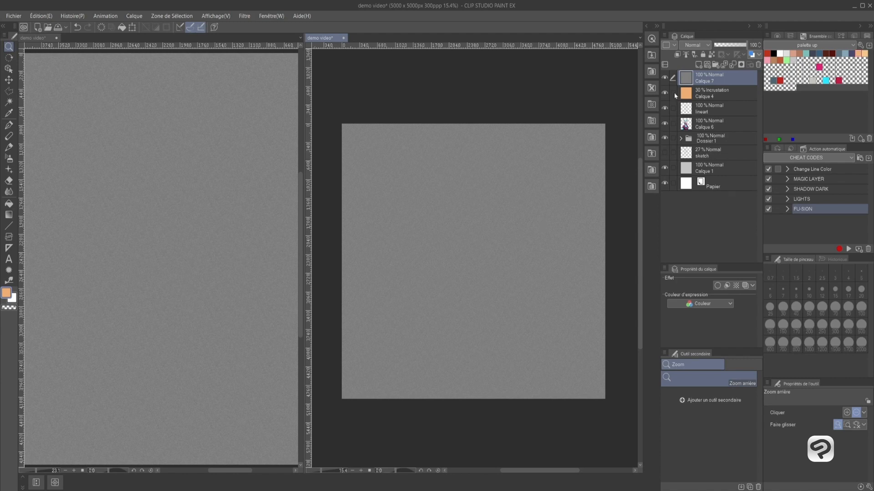
# - Set the Perlin noise layer's blending mode to Incrustation so the grain overlays the artwork, and check it up close
pyautogui.click(693, 45)
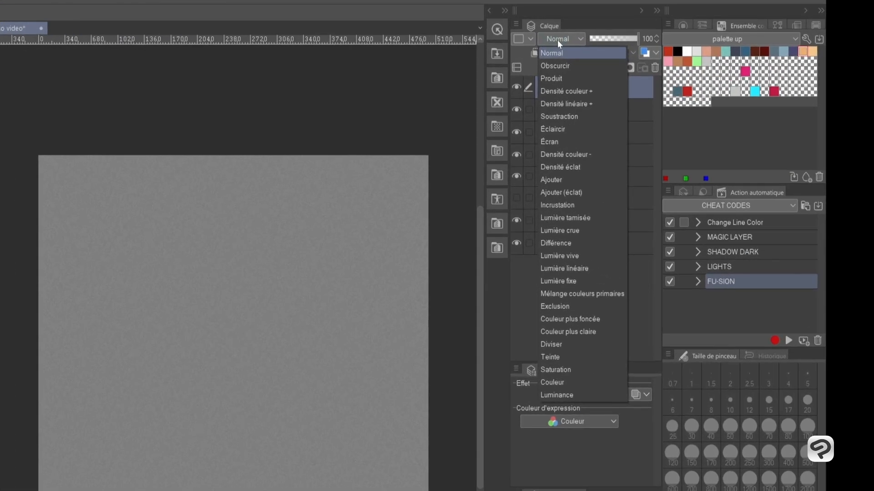
pyautogui.click(560, 204)
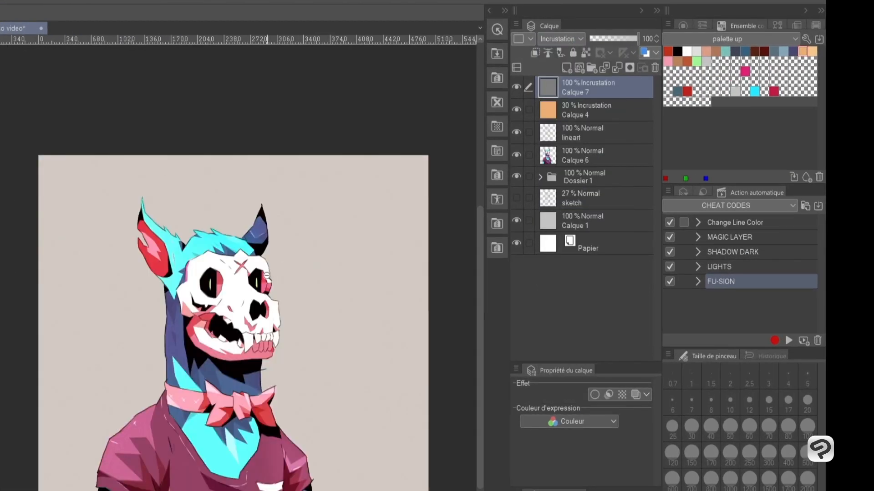
pyautogui.scroll(1, 227, 306)
pyautogui.scroll(4, 228, 306)
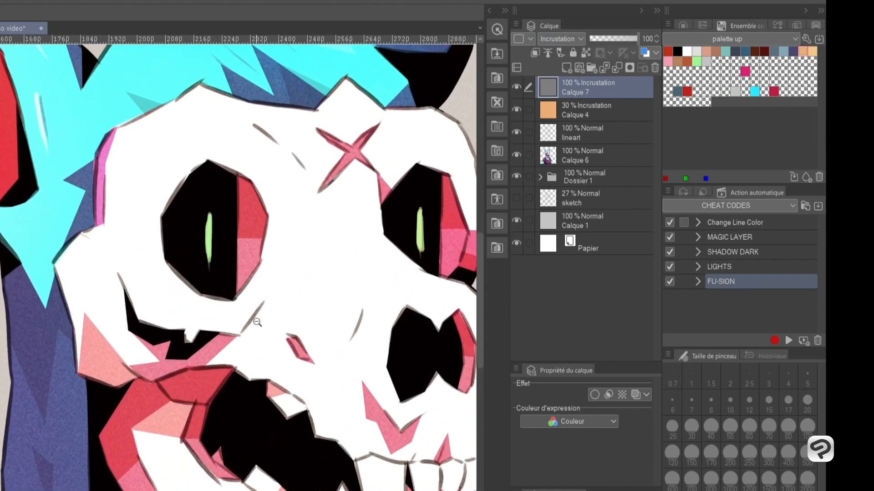
pyautogui.moveTo(163, 441); pyautogui.dragTo(286, 377)
pyautogui.scroll(3, 197, 367)
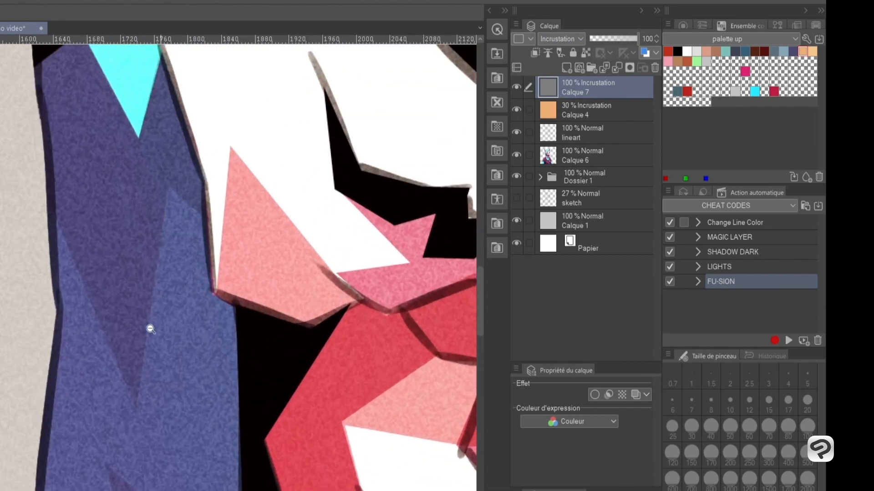
pyautogui.scroll(-5, 399, 405)
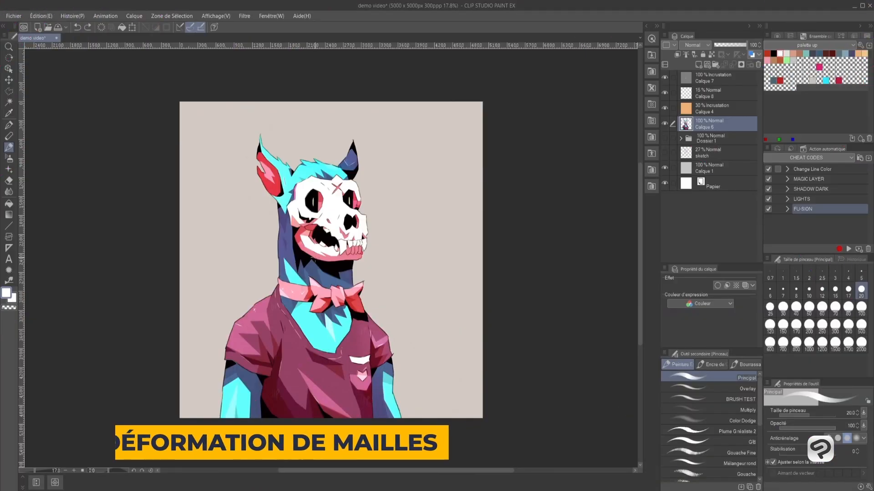
# - Start a mesh transformation on the character artwork layer and enlarge the tool properties area to reveal all the transformation settings
pyautogui.scroll(2, 321, 249)
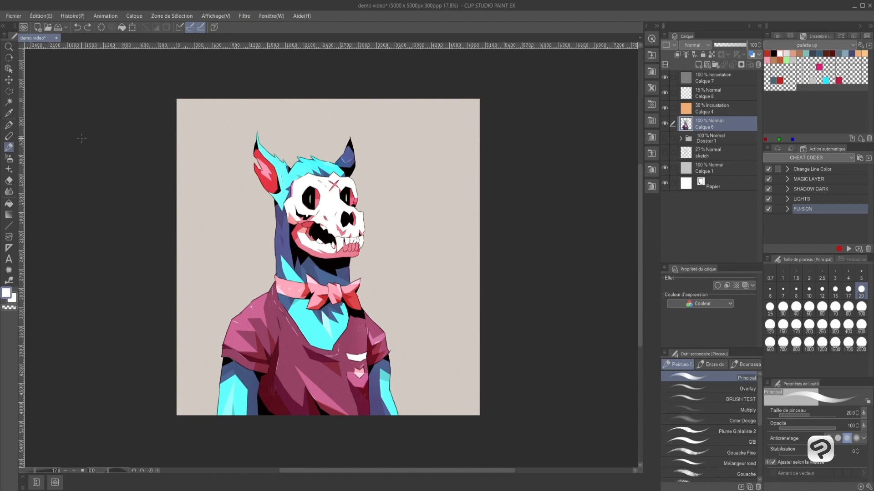
pyautogui.click(40, 17)
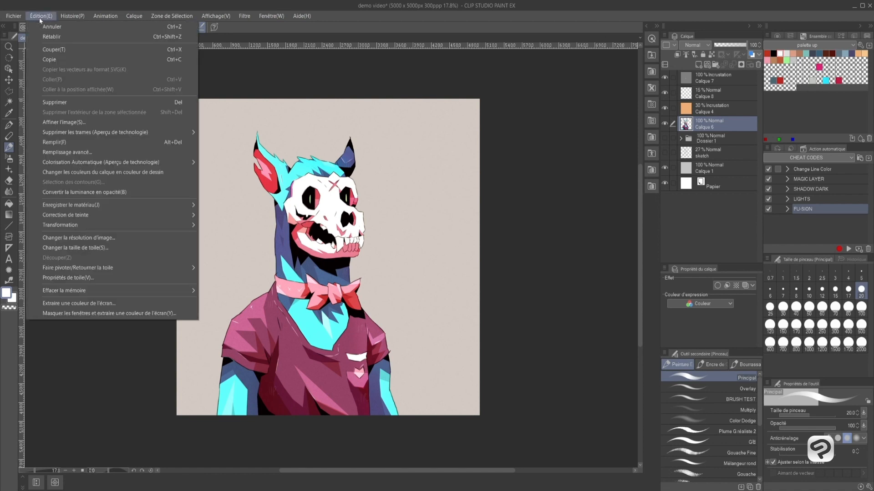
pyautogui.moveTo(173, 225)
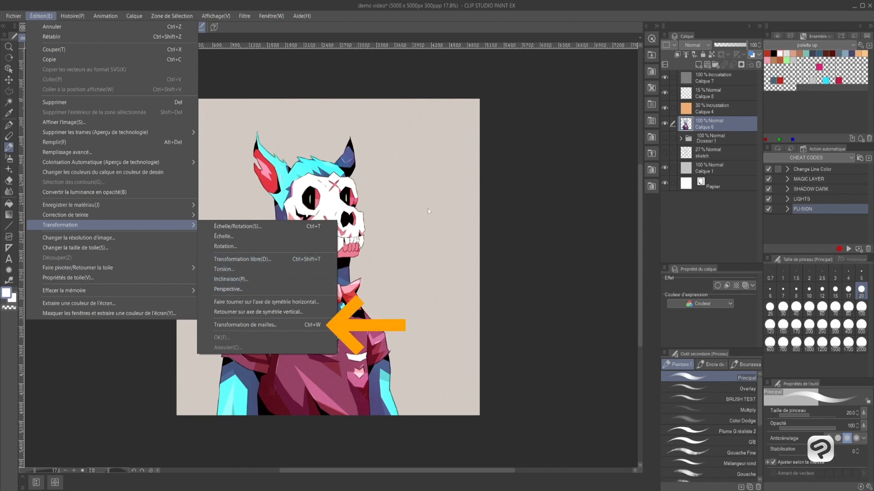
pyautogui.click(287, 325)
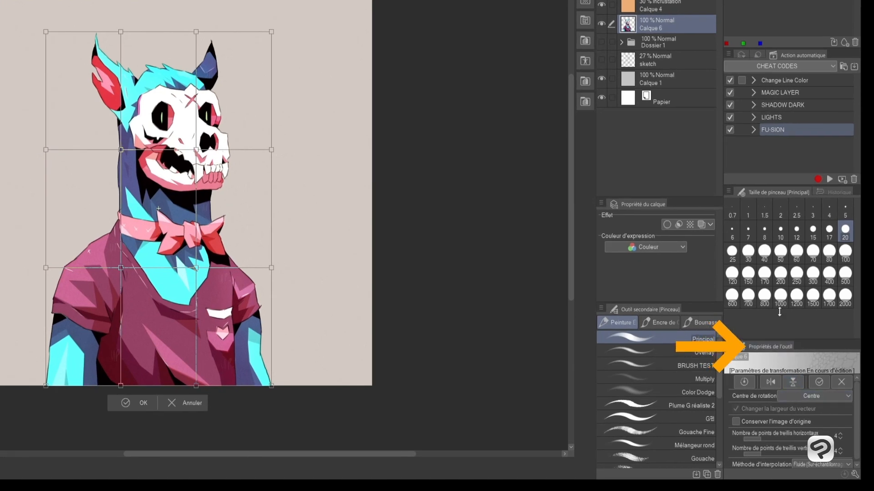
pyautogui.moveTo(786, 342); pyautogui.dragTo(755, 211)
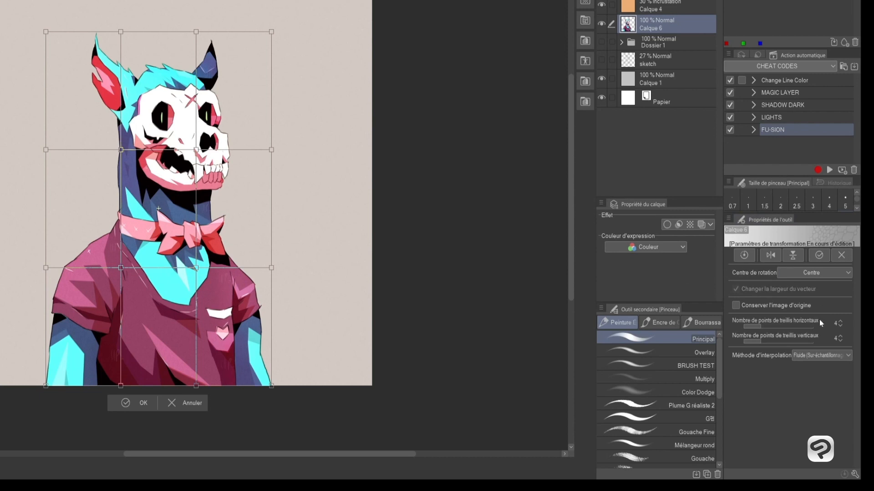
# - Try 6 horizontal lattice points on the mesh and set the count back to 4
pyautogui.click(840, 322)
pyautogui.click(840, 322)
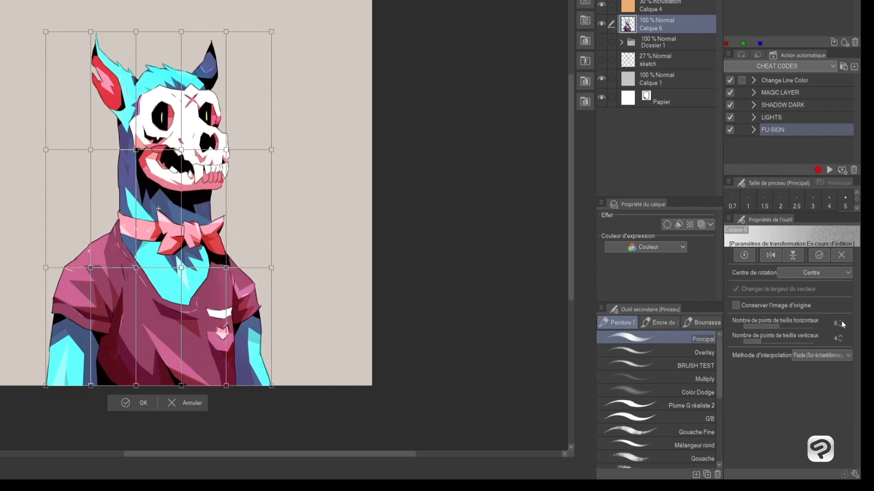
pyautogui.click(840, 326)
pyautogui.click(841, 326)
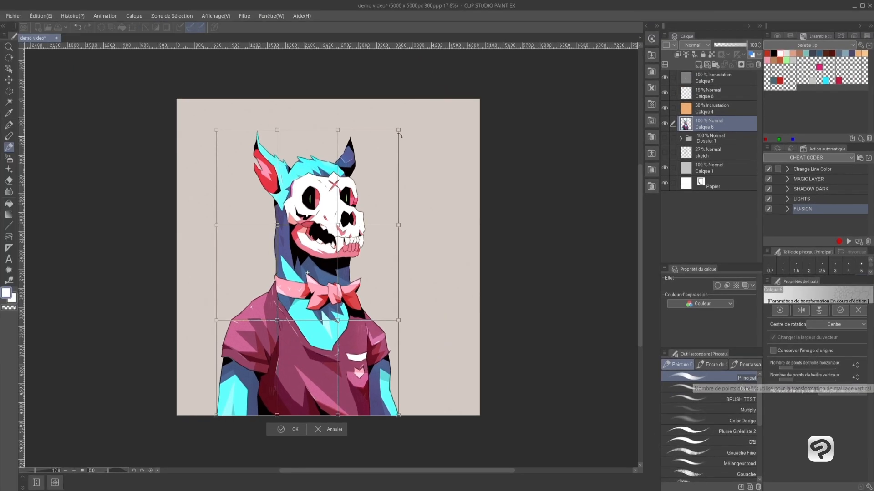
# - Warp the character by pulling the mesh's top corners outward, widening it at the shoulders and lower-right corner, and slightly shifting inner lattice points
pyautogui.moveTo(399, 131); pyautogui.dragTo(429, 125)
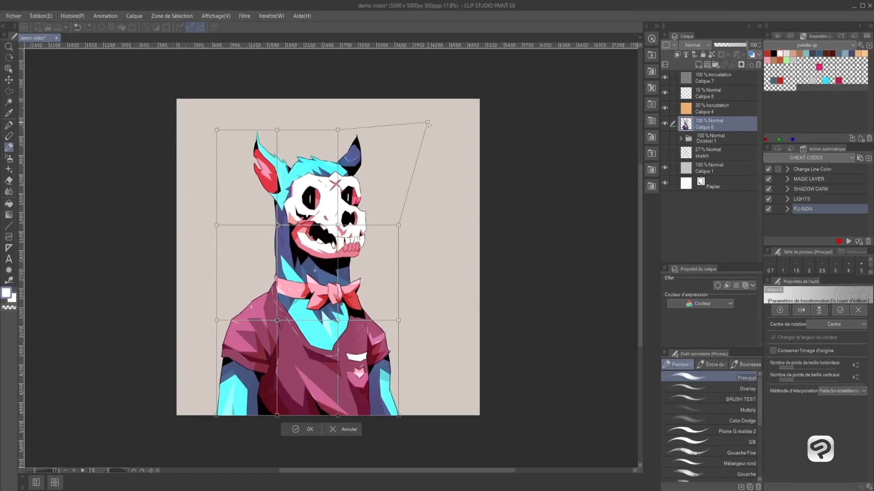
pyautogui.moveTo(218, 131); pyautogui.dragTo(177, 94)
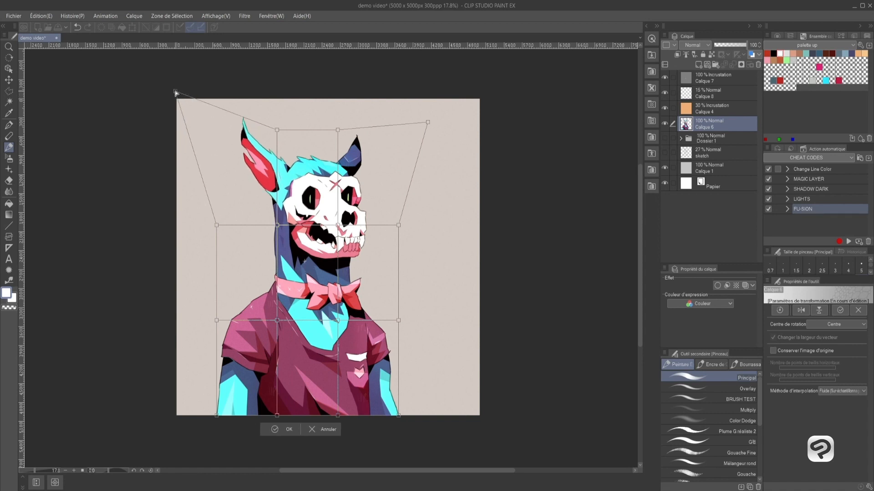
pyautogui.moveTo(399, 321); pyautogui.dragTo(404, 326)
pyautogui.moveTo(217, 321); pyautogui.dragTo(195, 308)
pyautogui.moveTo(398, 415); pyautogui.dragTo(413, 418)
pyautogui.moveTo(277, 225); pyautogui.dragTo(281, 226)
pyautogui.moveTo(194, 306); pyautogui.dragTo(197, 307)
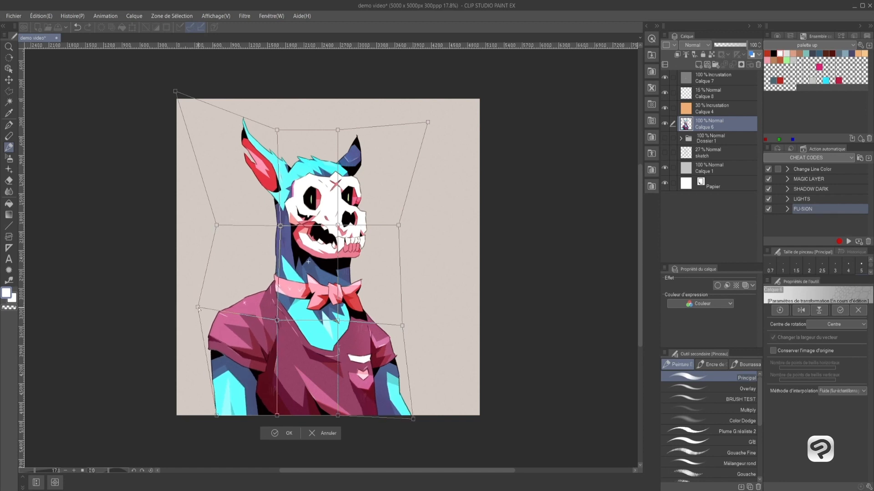
pyautogui.moveTo(277, 320); pyautogui.dragTo(281, 323)
pyautogui.moveTo(337, 320); pyautogui.dragTo(340, 324)
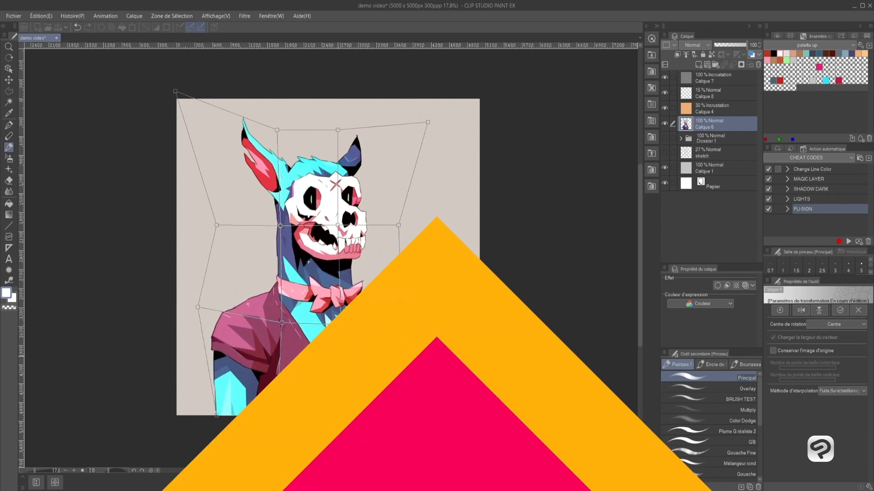